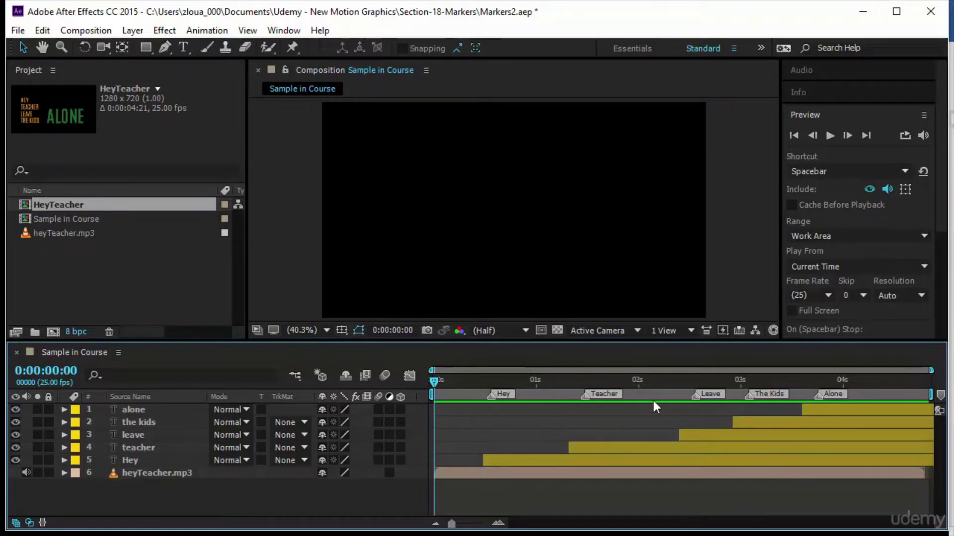
# - Play back the Sample in Course composition to watch its words appear in time with the markers
pyautogui.click(826, 137)
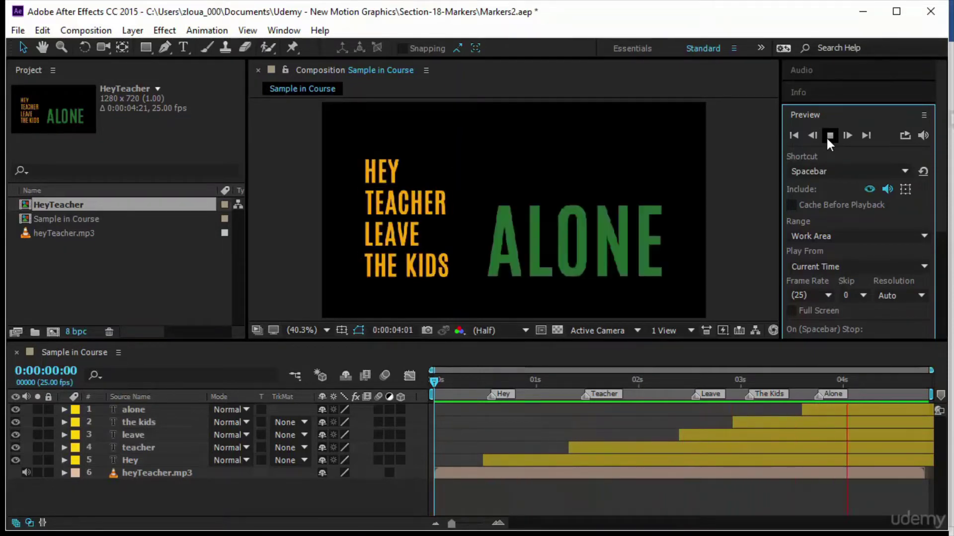
pyautogui.click(827, 139)
pyautogui.moveTo(442, 382); pyautogui.dragTo(356, 478)
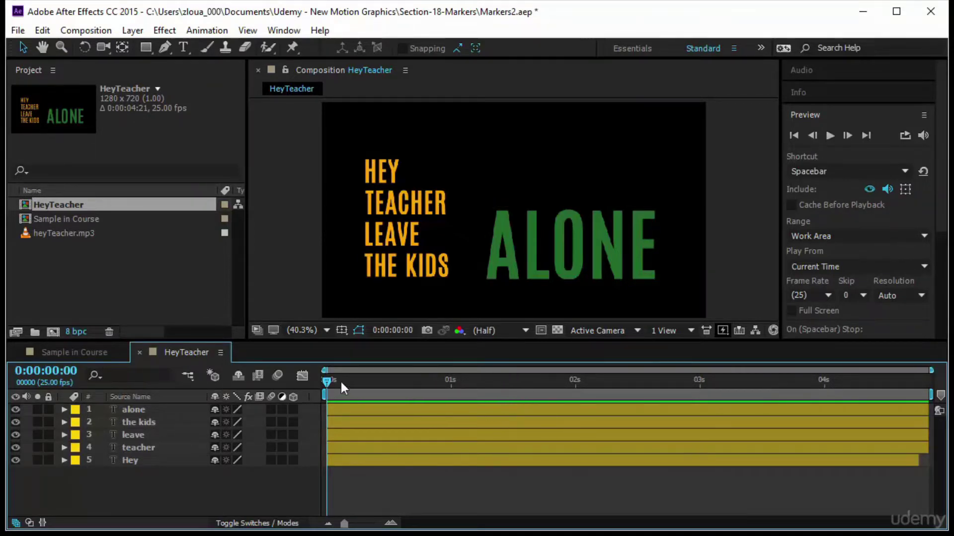
pyautogui.moveTo(326, 381)
pyautogui.mouseDown()
pyautogui.moveTo(377, 381)
pyautogui.moveTo(312, 392)
pyautogui.mouseUp()
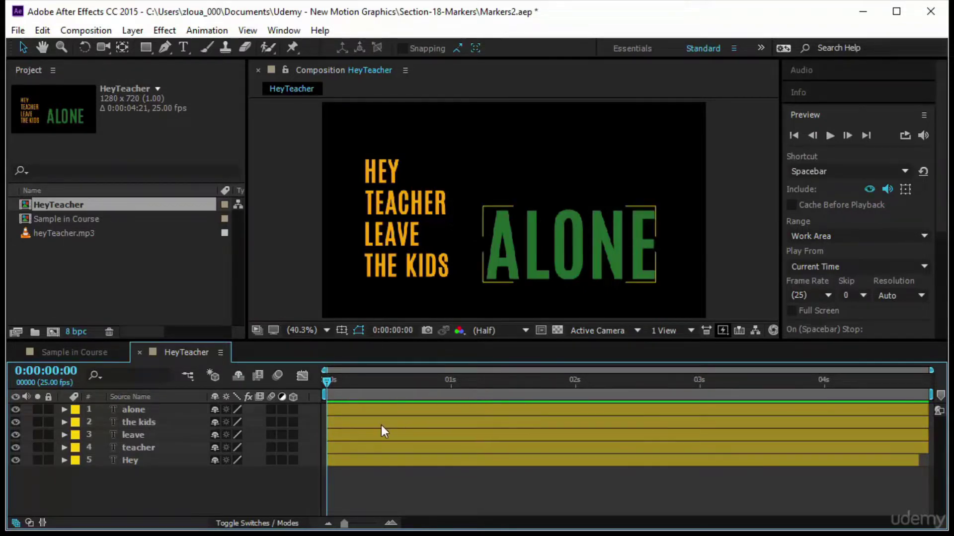
pyautogui.click(343, 436)
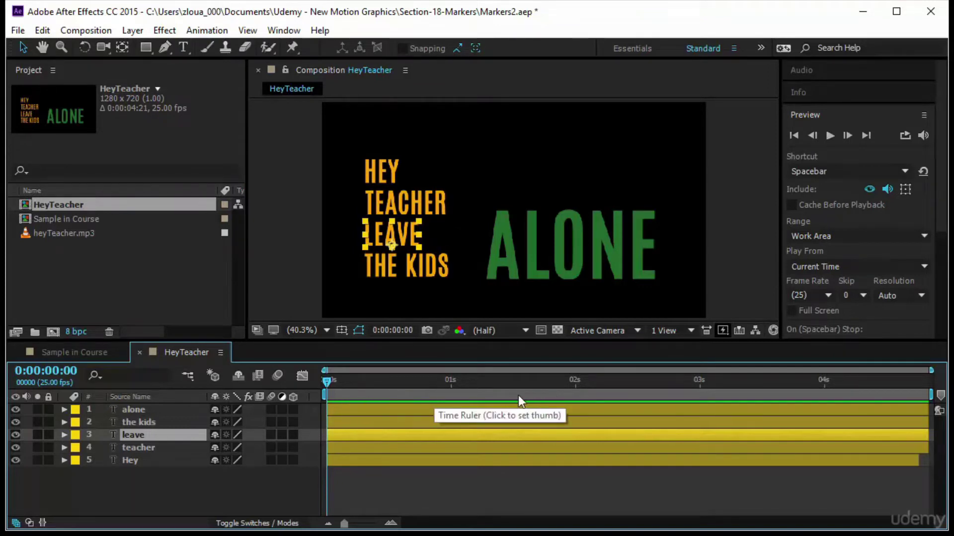
pyautogui.press('F2')
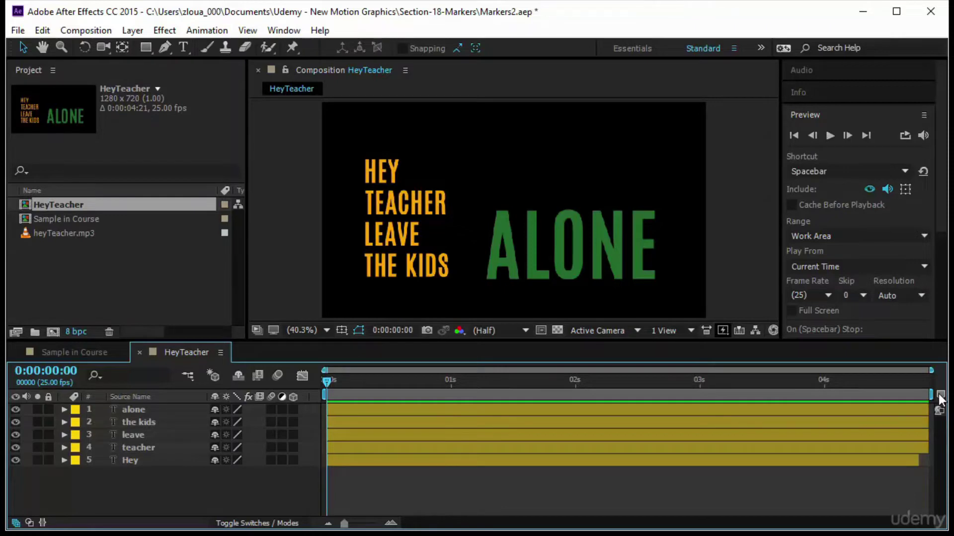
# - Add five composition markers to HeyTeacher at about 1 s, 1.5 s, 2.2 s, 2.7 s and 3.3 s
pyautogui.moveTo(940, 397)
pyautogui.mouseDown()
pyautogui.moveTo(368, 396)
pyautogui.moveTo(451, 403)
pyautogui.mouseUp()
pyautogui.moveTo(940, 400)
pyautogui.mouseDown()
pyautogui.moveTo(555, 400)
pyautogui.moveTo(506, 414)
pyautogui.mouseUp()
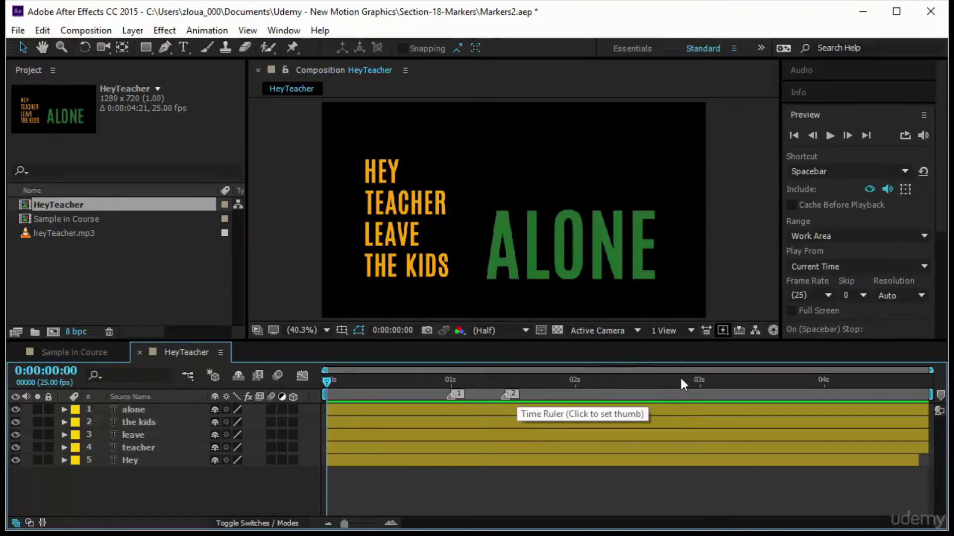
pyautogui.moveTo(940, 396); pyautogui.dragTo(605, 396)
pyautogui.moveTo(940, 396); pyautogui.dragTo(660, 402)
pyautogui.moveTo(941, 396); pyautogui.dragTo(764, 396)
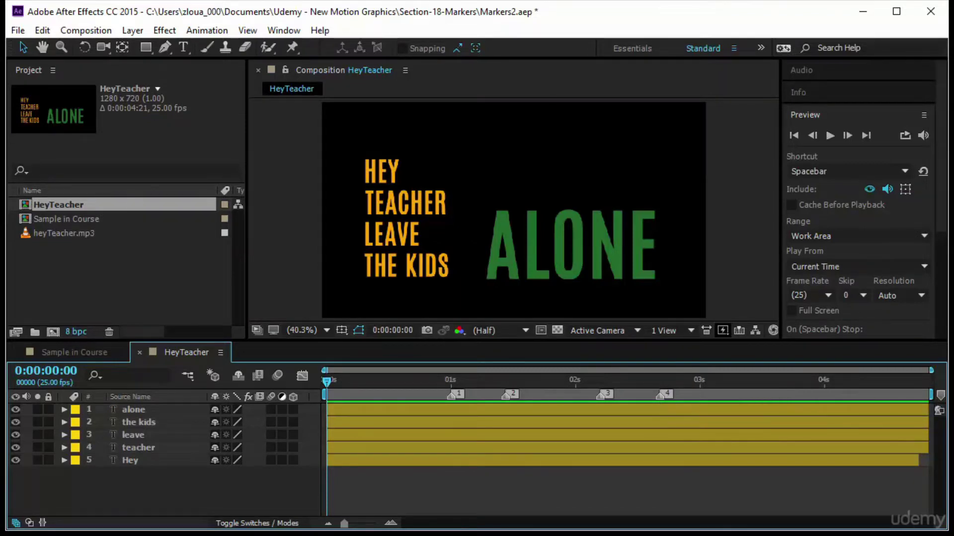
pyautogui.moveTo(940, 395); pyautogui.dragTo(738, 397)
# - Remove composition markers 1 and 2 and place them again at 1 s and about 1.5 s
pyautogui.click(473, 404)
pyautogui.keyDown('ctrl'); pyautogui.click(453, 397); pyautogui.keyUp('ctrl')
pyautogui.keyDown('ctrl'); pyautogui.click(507, 398); pyautogui.keyUp('ctrl')
pyautogui.moveTo(943, 400); pyautogui.dragTo(451, 404)
pyautogui.moveTo(940, 397); pyautogui.dragTo(773, 397)
pyautogui.moveTo(649, 401); pyautogui.dragTo(511, 401)
pyautogui.click(514, 410)
pyautogui.click(521, 394)
# - Jump the current time to marker 1, then scrub forward to 0:00:01:19 on an enlarged timeline
pyautogui.rightClick(452, 398)
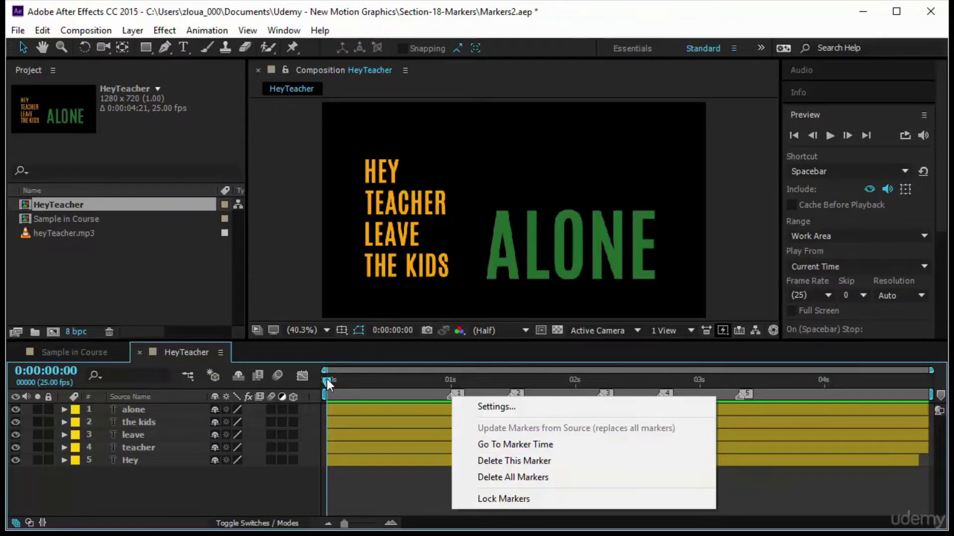
pyautogui.click(484, 446)
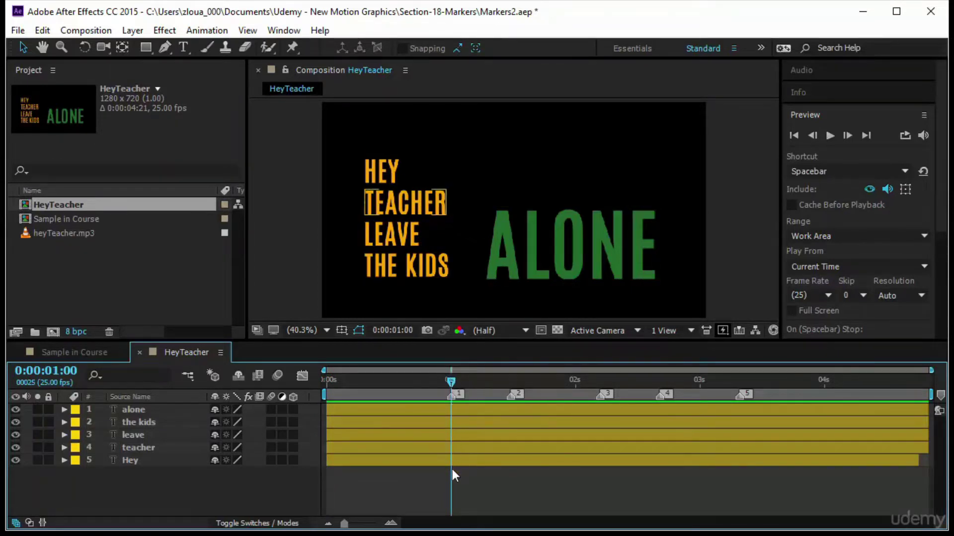
pyautogui.moveTo(344, 523); pyautogui.dragTo(376, 524)
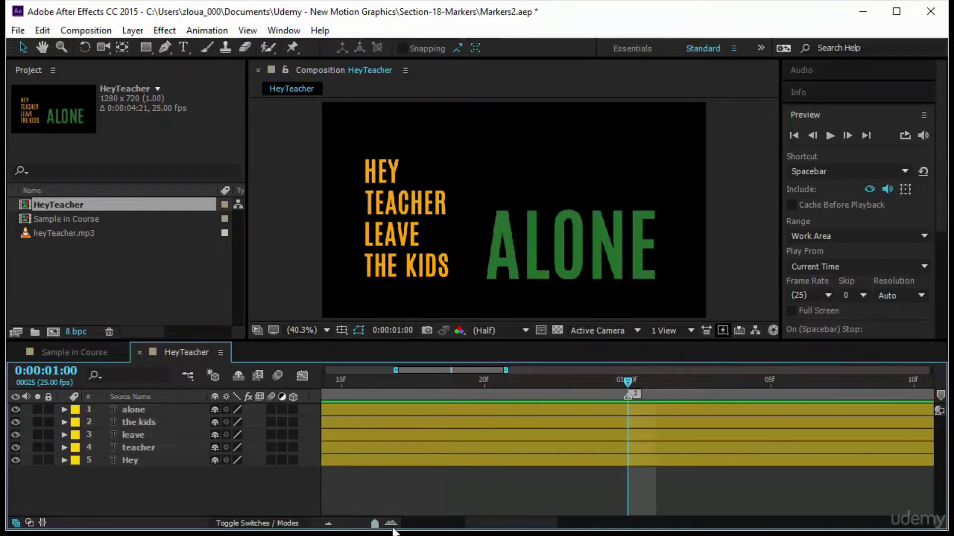
pyautogui.press('space')
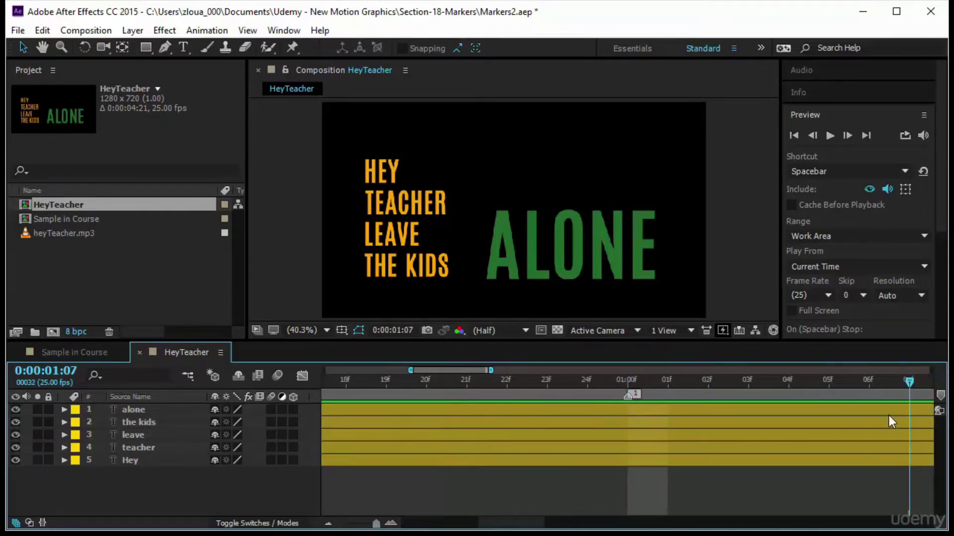
pyautogui.press('KP_Multiply')
pyautogui.press('KP_Multiply')
pyautogui.moveTo(913, 447)
pyautogui.mouseDown()
pyautogui.moveTo(753, 460)
pyautogui.moveTo(594, 445)
pyautogui.moveTo(430, 447)
pyautogui.mouseUp()
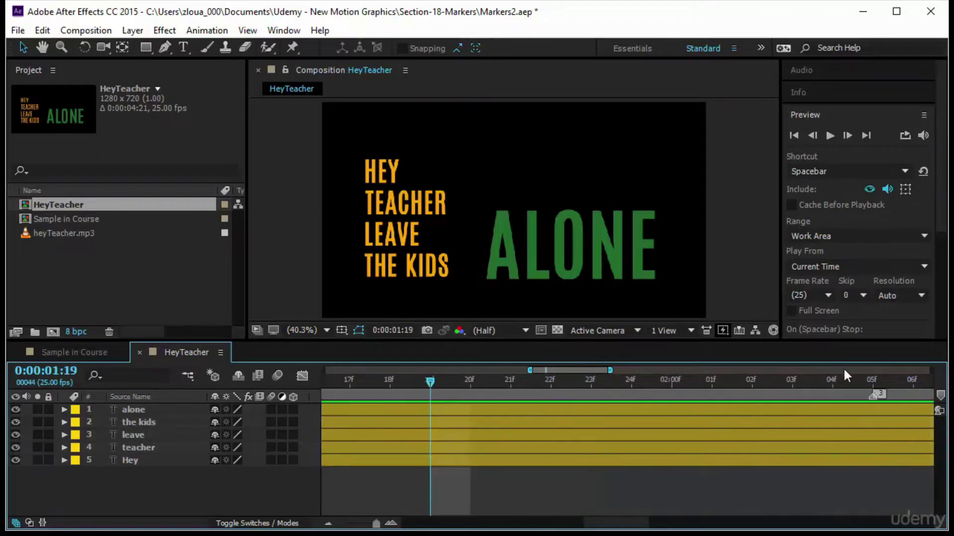
# - Jump the current time to composition marker 3
pyautogui.rightClick(874, 395)
pyautogui.click(875, 395)
pyautogui.rightClick(872, 394)
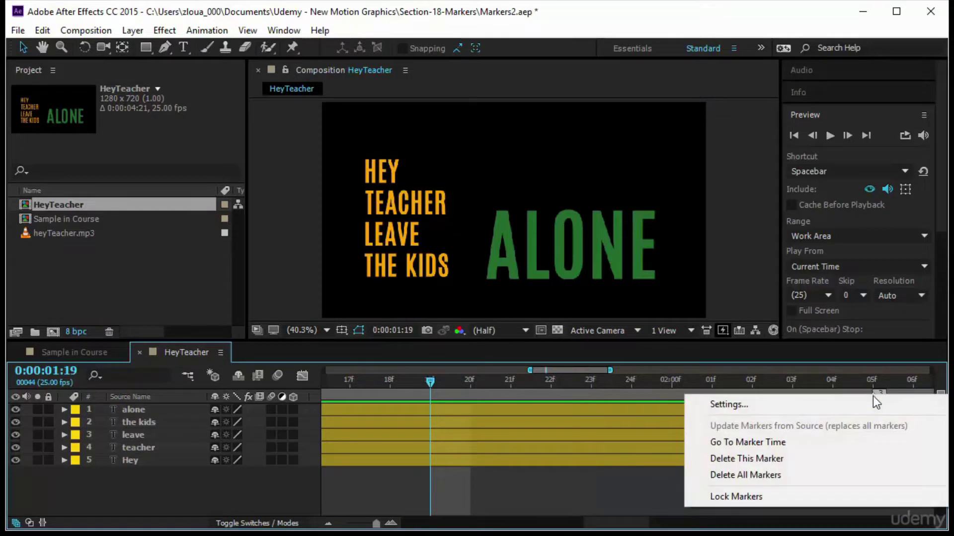
pyautogui.click(830, 440)
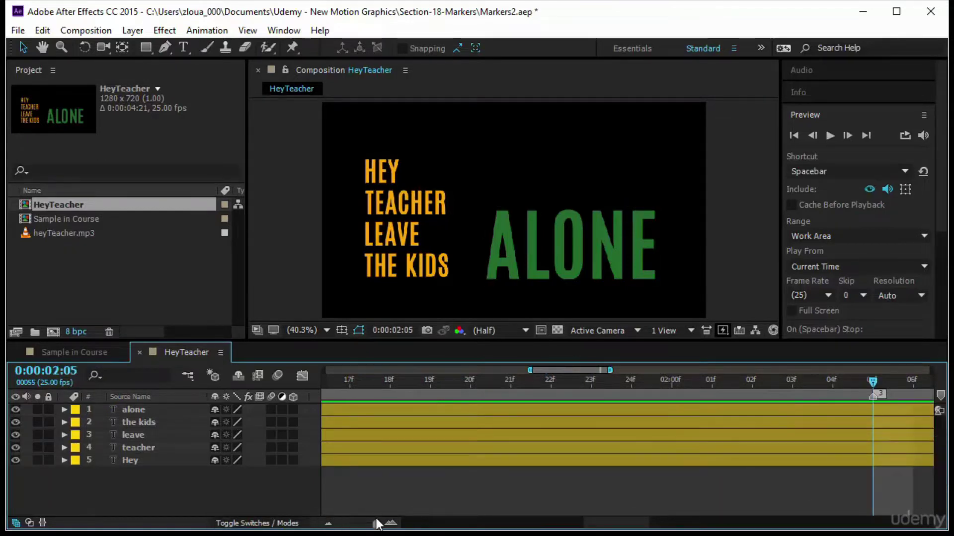
# - Show the whole composition duration and scrub the current time back past marker 1 to 0:00:00:19
pyautogui.click(328, 524)
pyautogui.moveTo(599, 384); pyautogui.dragTo(458, 393)
pyautogui.press('space')
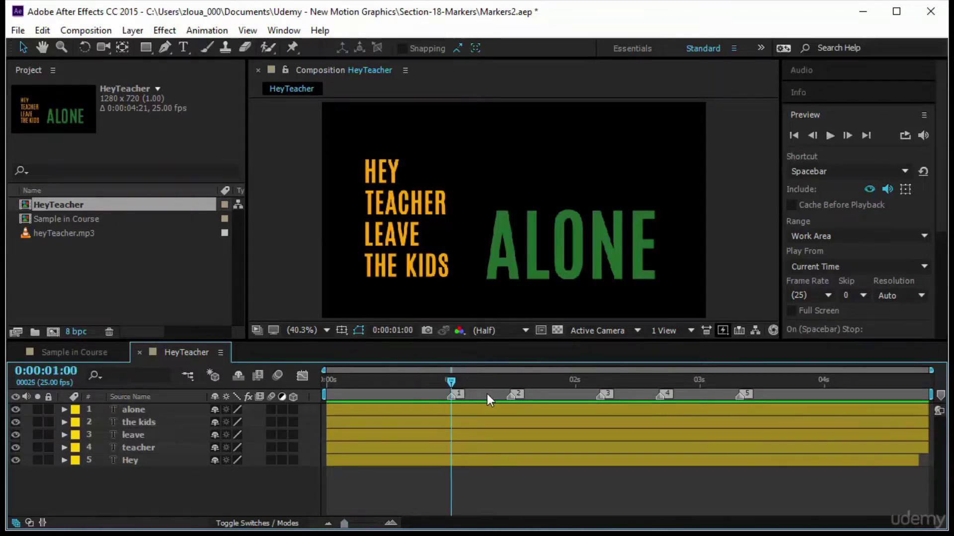
pyautogui.moveTo(588, 412)
pyautogui.mouseDown()
pyautogui.moveTo(747, 417)
pyautogui.moveTo(421, 416)
pyautogui.mouseUp()
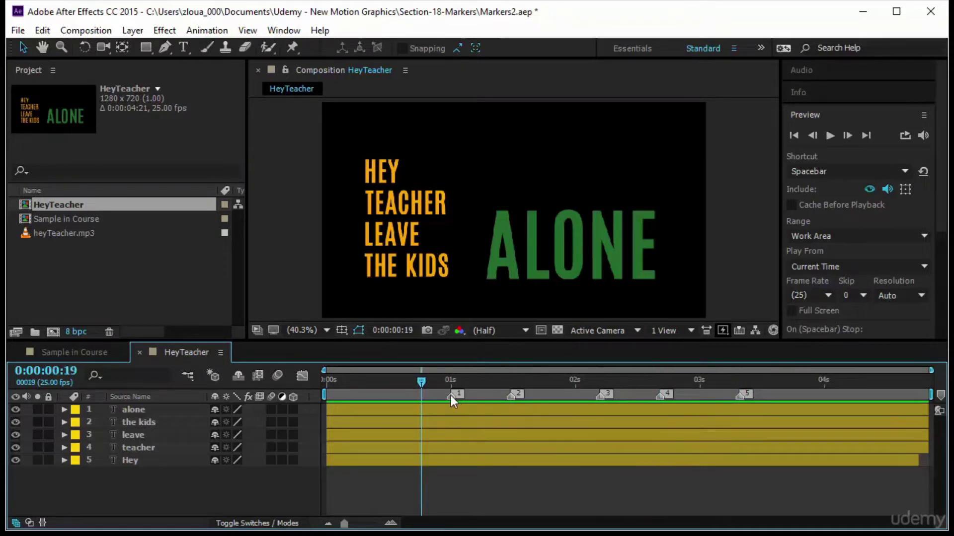
# - Delete composition marker 1 and add it again at 1 s
pyautogui.rightClick(452, 397)
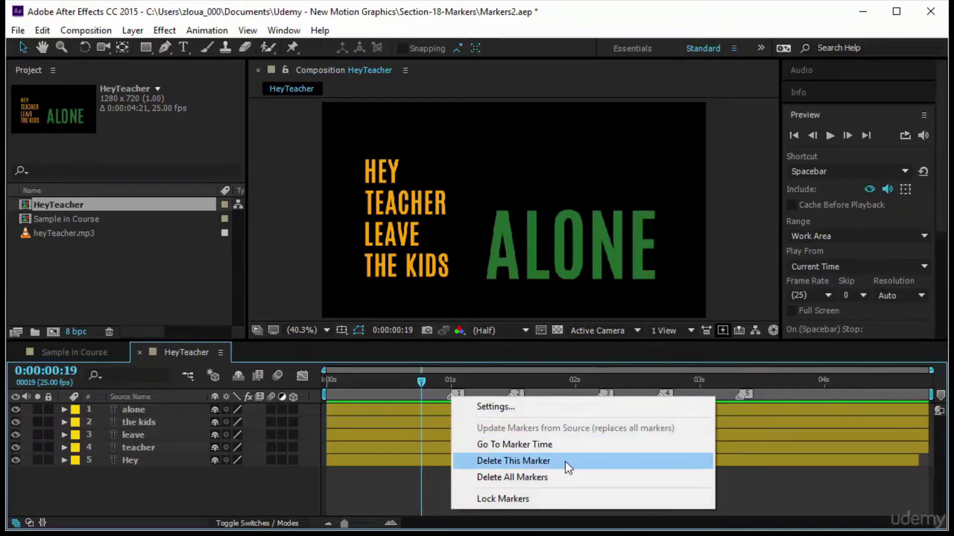
pyautogui.click(541, 461)
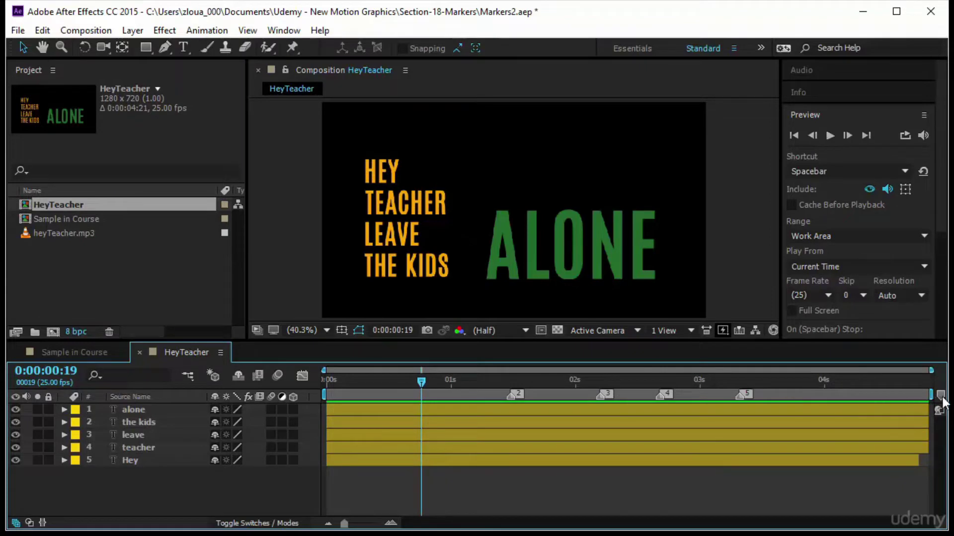
pyautogui.moveTo(941, 396); pyautogui.dragTo(452, 397)
pyautogui.rightClick(453, 396)
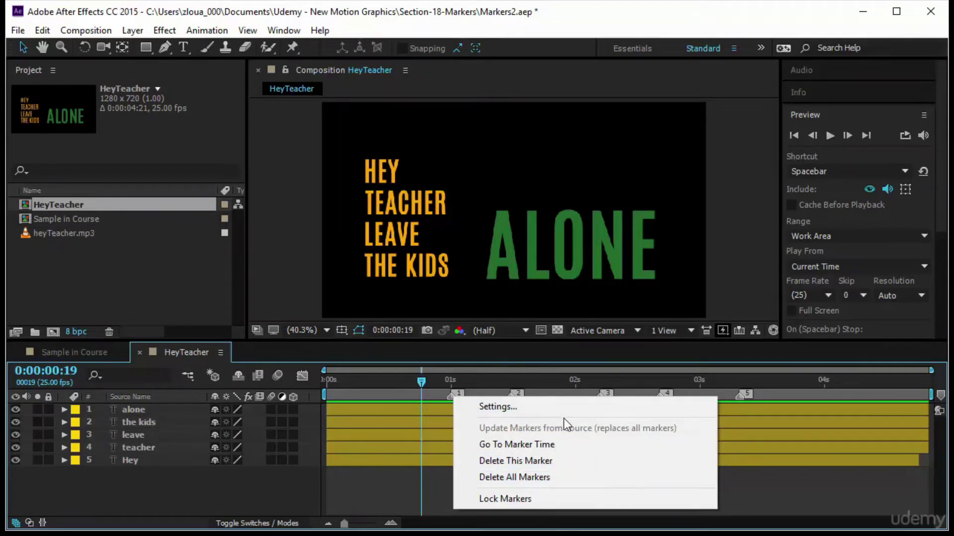
pyautogui.click(488, 408)
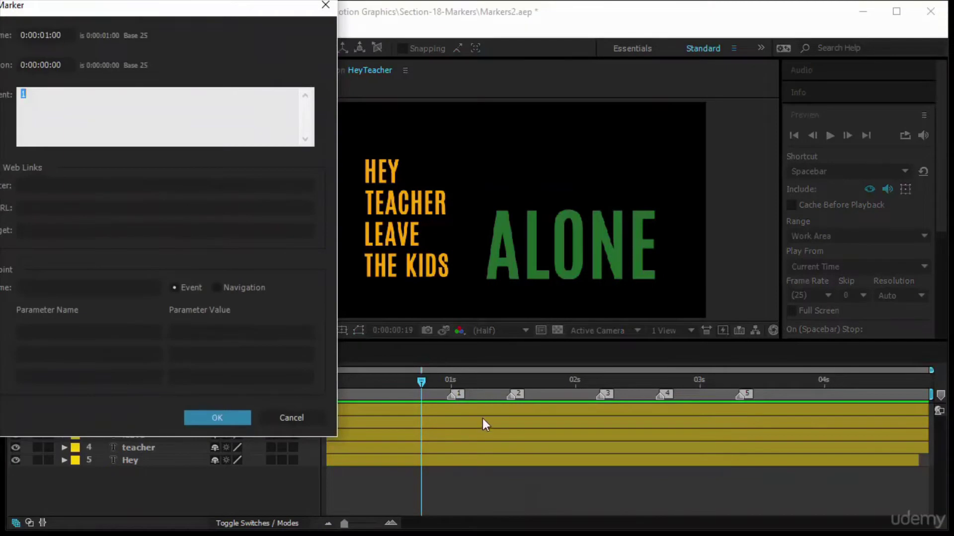
pyautogui.click(307, 418)
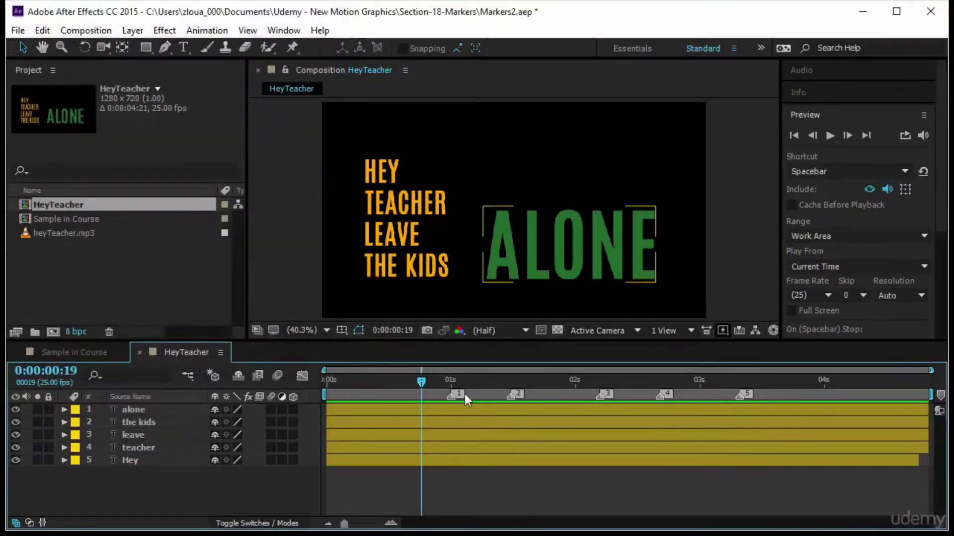
# - Set composition marker 1's duration to 2 frames and its comment to "M3 Text Here"
pyautogui.doubleClick(451, 397)
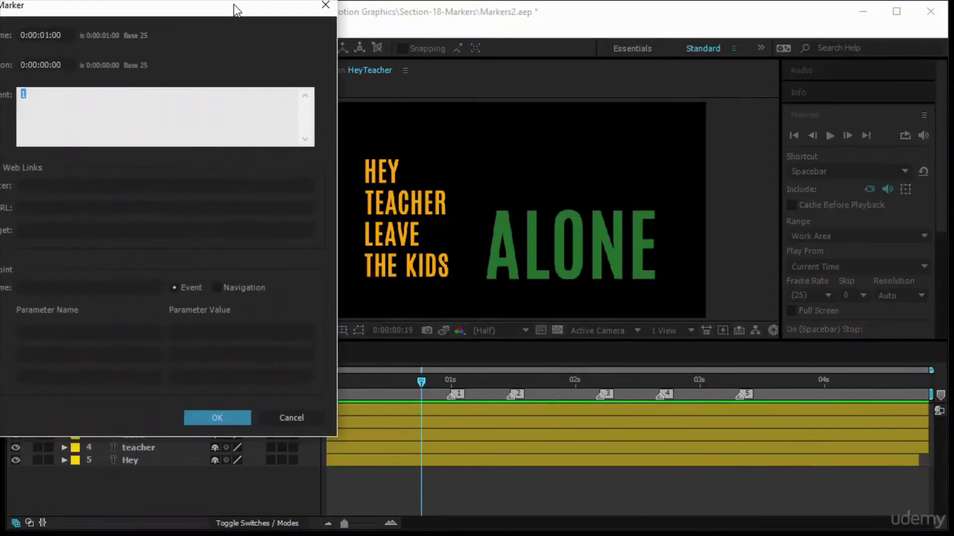
pyautogui.moveTo(237, 10)
pyautogui.mouseDown()
pyautogui.moveTo(449, 113)
pyautogui.moveTo(452, 78)
pyautogui.mouseUp()
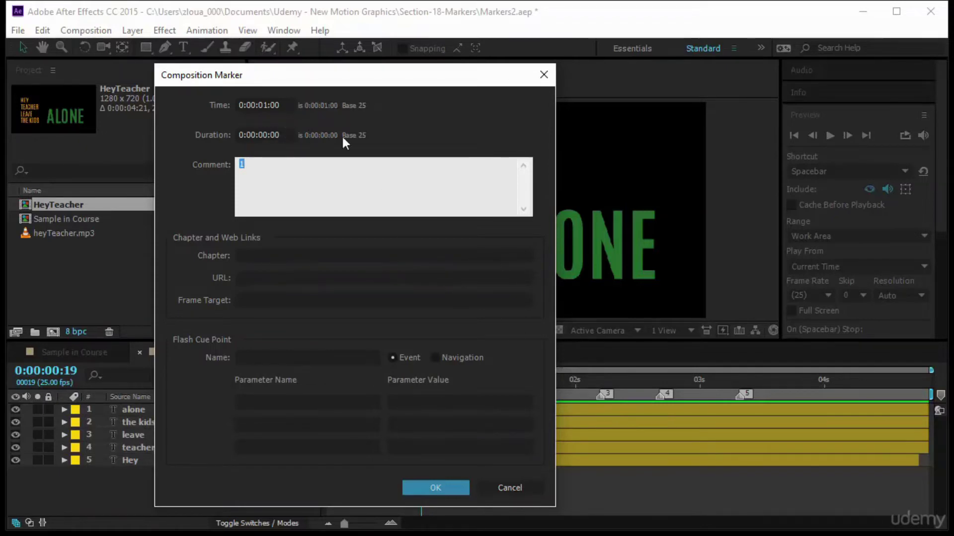
pyautogui.click(286, 134)
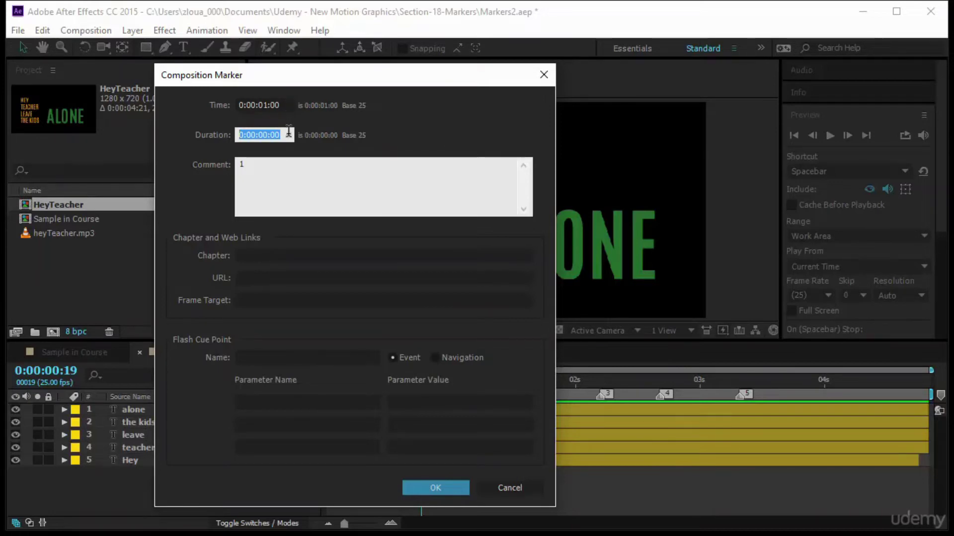
pyautogui.write('2')
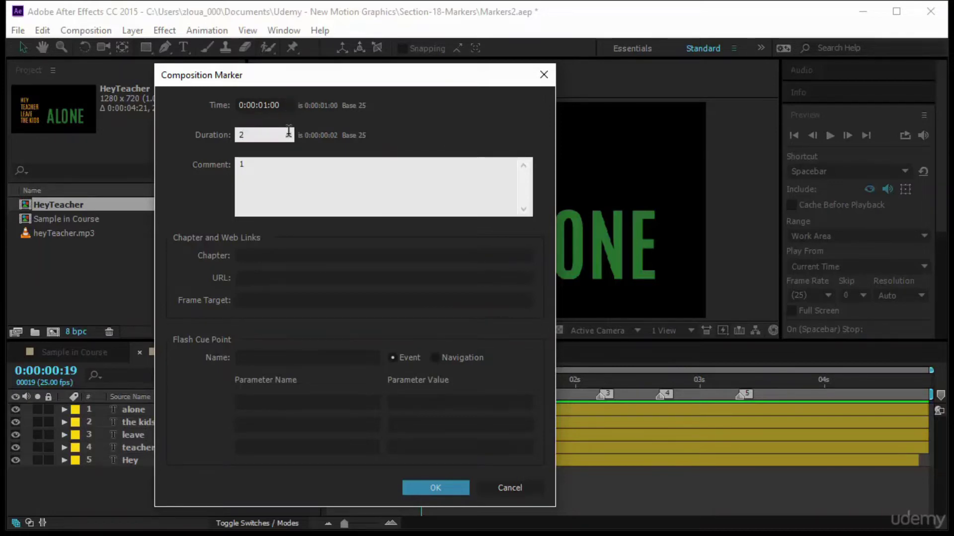
pyautogui.click(255, 163)
pyautogui.moveTo(255, 164); pyautogui.dragTo(231, 165)
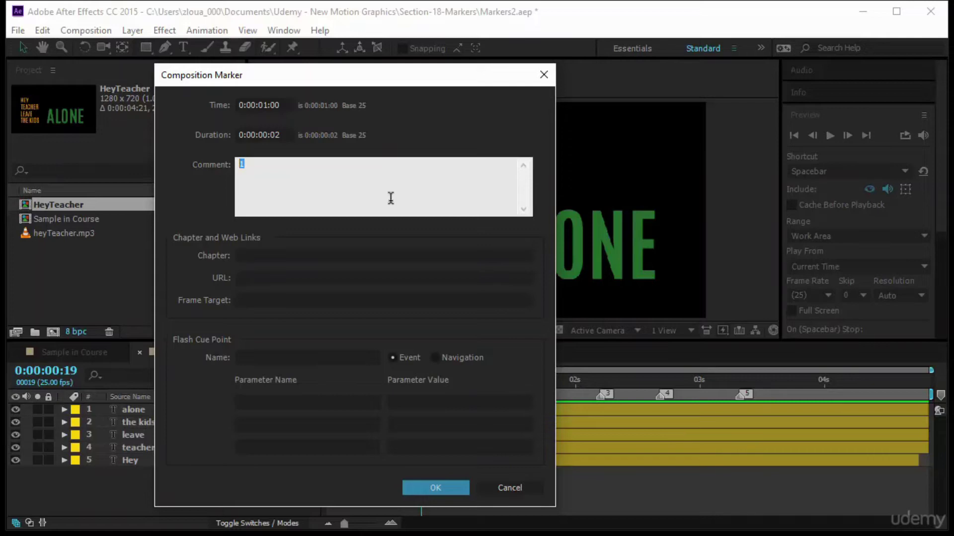
pyautogui.write('M3 Text Here')
pyautogui.click(458, 487)
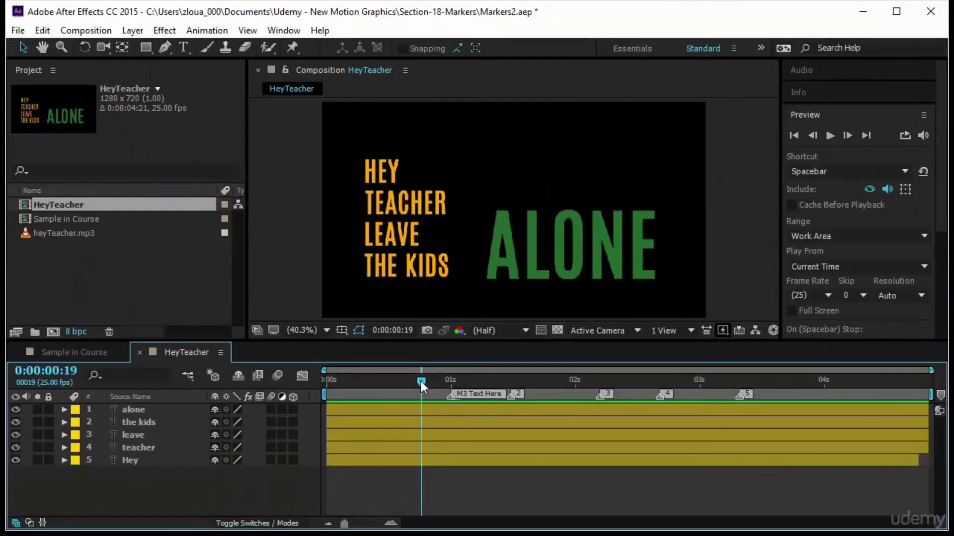
# - Shorten the comment of the marker at 1 s to "Text Here" and set its duration to 0
pyautogui.doubleClick(451, 398)
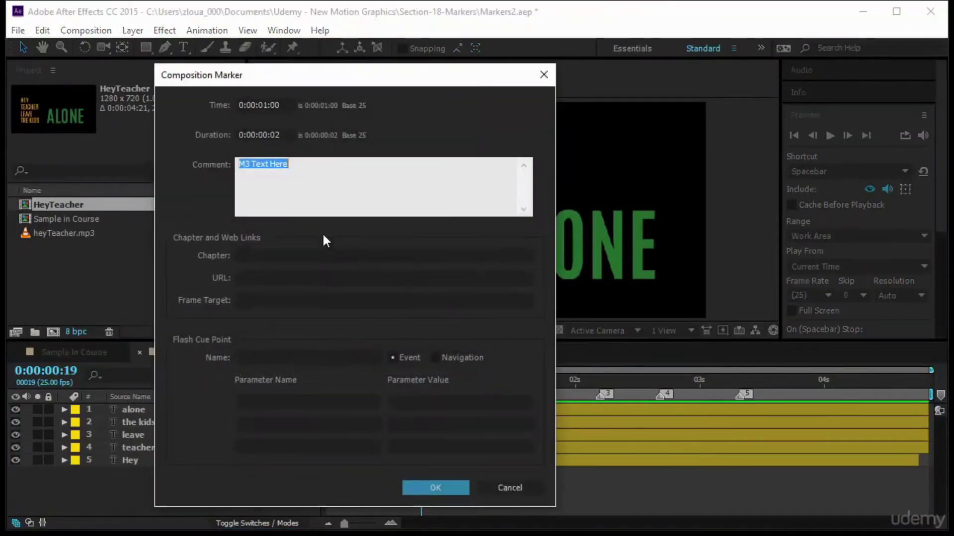
pyautogui.click(253, 166)
pyautogui.doubleClick(253, 165)
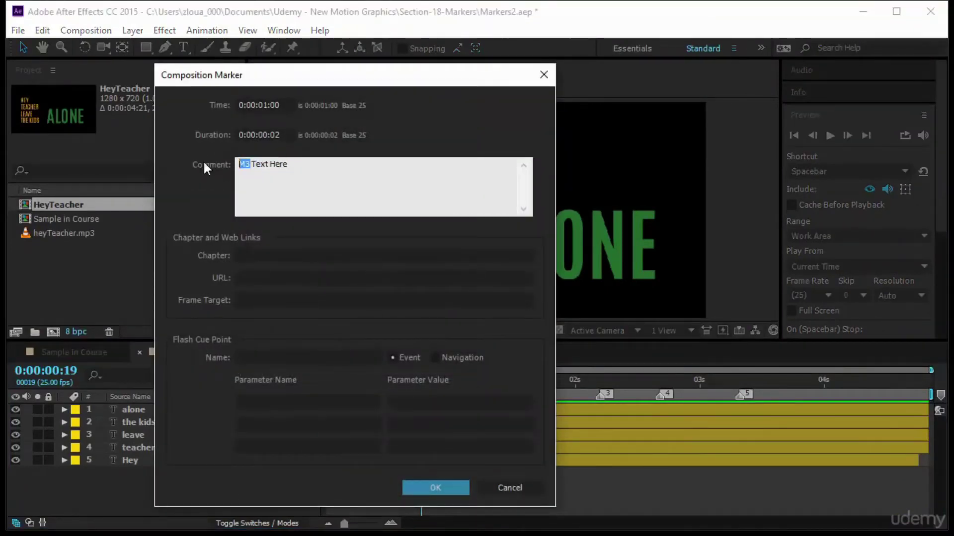
pyautogui.press('BackSpace')
pyautogui.moveTo(289, 135); pyautogui.dragTo(150, 139)
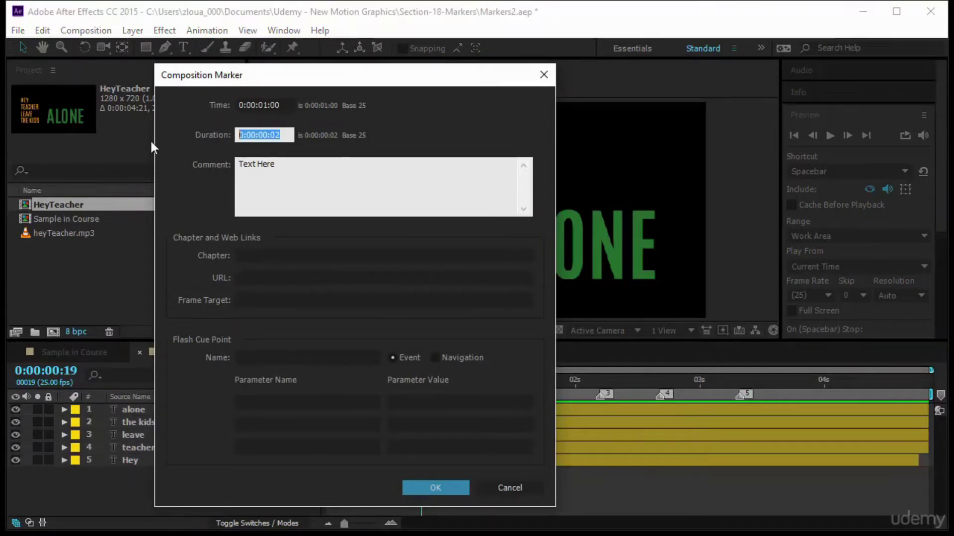
pyautogui.write('0')
pyautogui.click(446, 487)
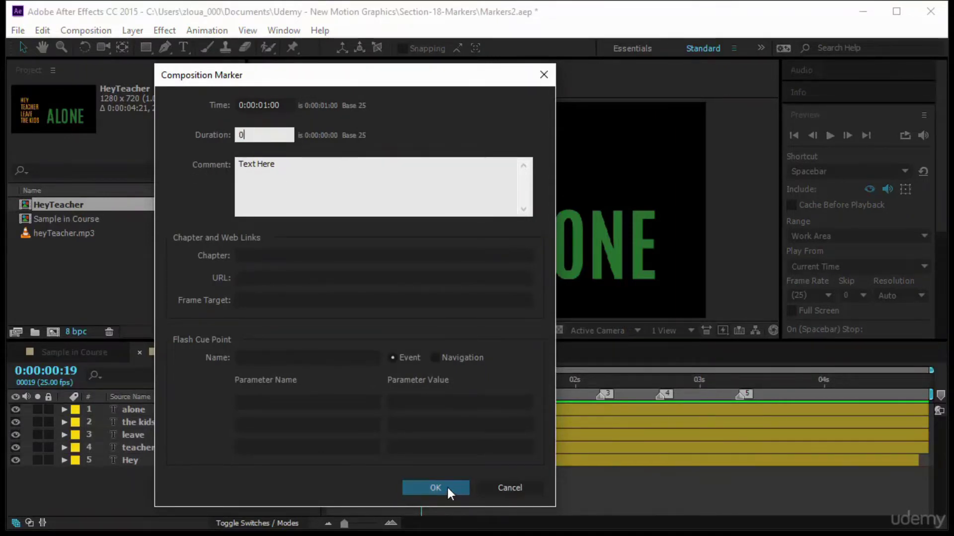
# - Set the duration of the "Text Here" marker to 5 frames
pyautogui.doubleClick(454, 395)
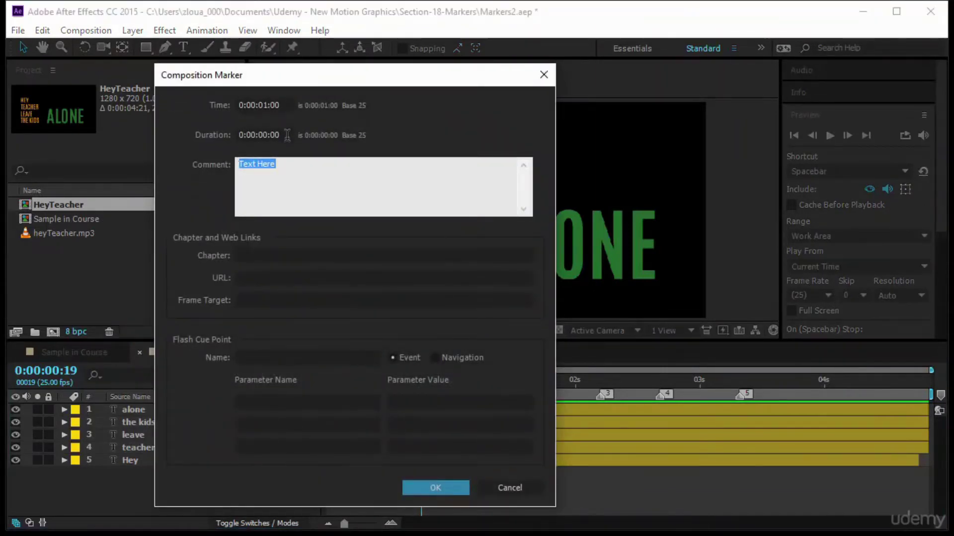
pyautogui.click(241, 137)
pyautogui.doubleClick(241, 137)
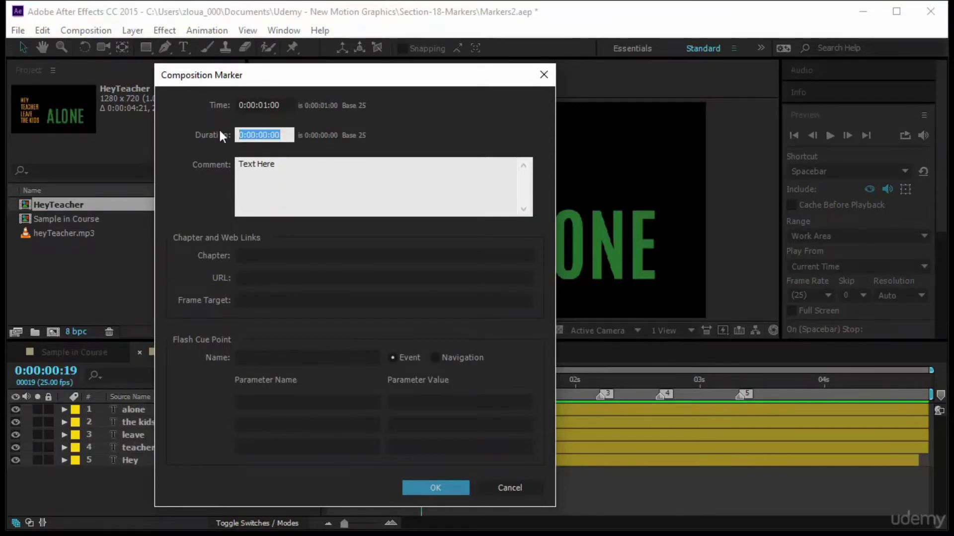
pyautogui.write('1')
pyautogui.press('Return')
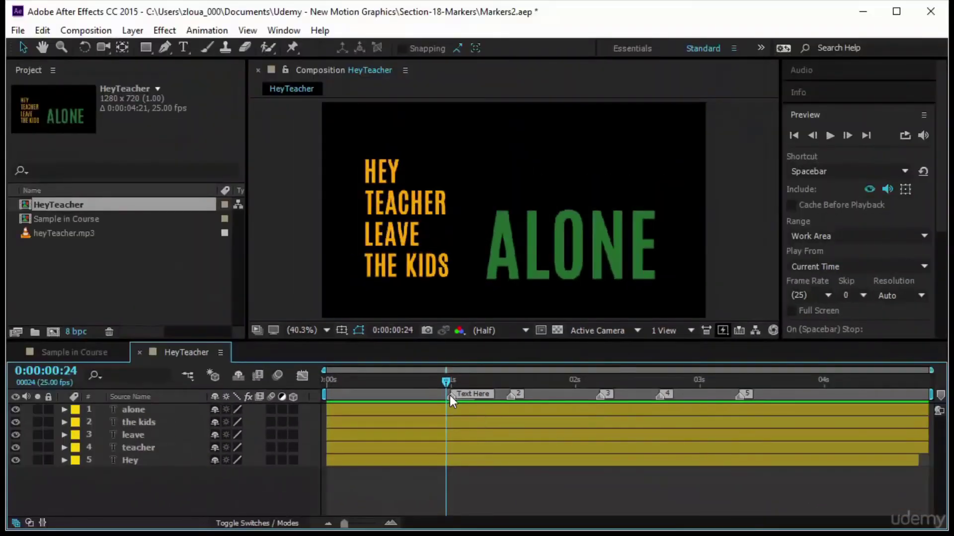
# - Set the duration of the "Text Here" composition marker to 0
pyautogui.doubleClick(449, 396)
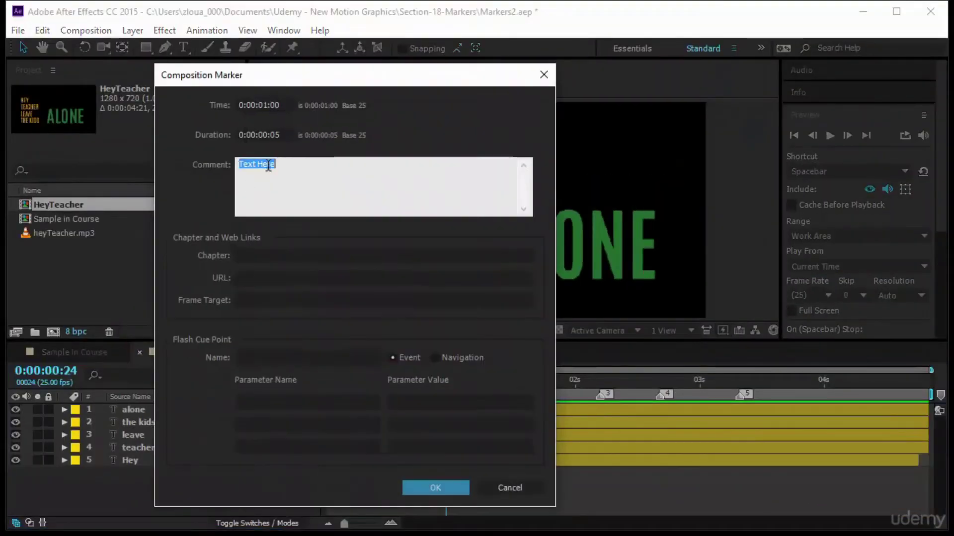
pyautogui.click(287, 133)
pyautogui.write('0')
pyautogui.press('Return')
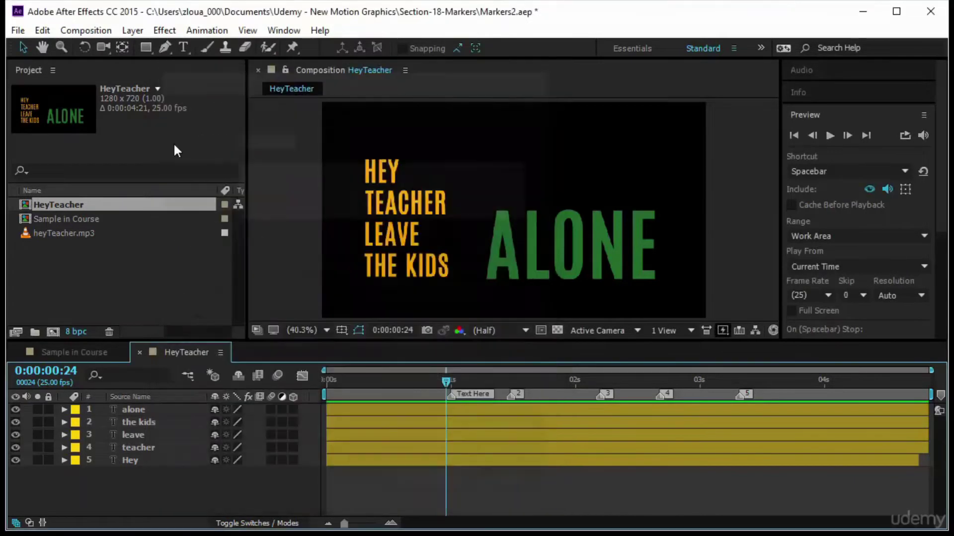
# - Scrub along the composition markers, stepping the current time backward and forward by single frames around the "Text Here" marker and marker 2
pyautogui.moveTo(450, 377); pyautogui.dragTo(607, 398)
pyautogui.press('pageup')
pyautogui.press('pageup')
pyautogui.press('pageup')
pyautogui.press('pageup')
pyautogui.press('pageup')
pyautogui.press('pageup')
pyautogui.press('pageup')
pyautogui.press('pageup')
pyautogui.press('pageup')
pyautogui.press('pageup')
pyautogui.press('pageup')
pyautogui.press('pageup')
pyautogui.press('pageup')
pyautogui.press('pageup')
pyautogui.press('pageup')
pyautogui.press('pageup')
pyautogui.press('pageup')
pyautogui.press('pageup')
pyautogui.press('pageup')
pyautogui.press('pageup')
pyautogui.press('pagedown')
pyautogui.press('pagedown')
pyautogui.press('pagedown')
pyautogui.press('pagedown')
pyautogui.press('pagedown')
pyautogui.press('pagedown')
pyautogui.press('pagedown')
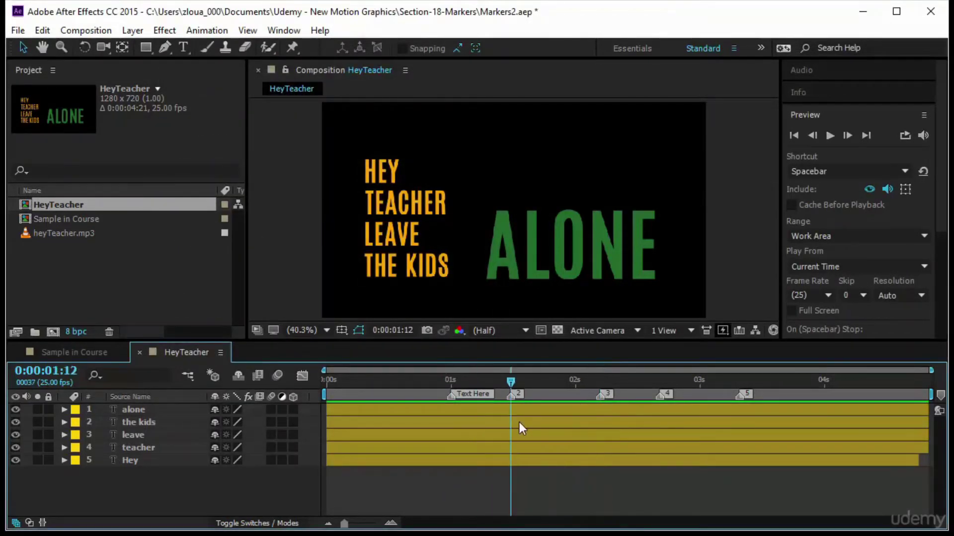
pyautogui.press('pageup')
pyautogui.press('pageup')
pyautogui.press('pageup')
pyautogui.press('pageup')
pyautogui.press('pageup')
pyautogui.press('pageup')
pyautogui.press('pageup')
pyautogui.press('pageup')
# - Try a composition marker near 4 s, undo it, and place composition marker 1 ahead of the "Text Here" marker instead
pyautogui.click(145, 437)
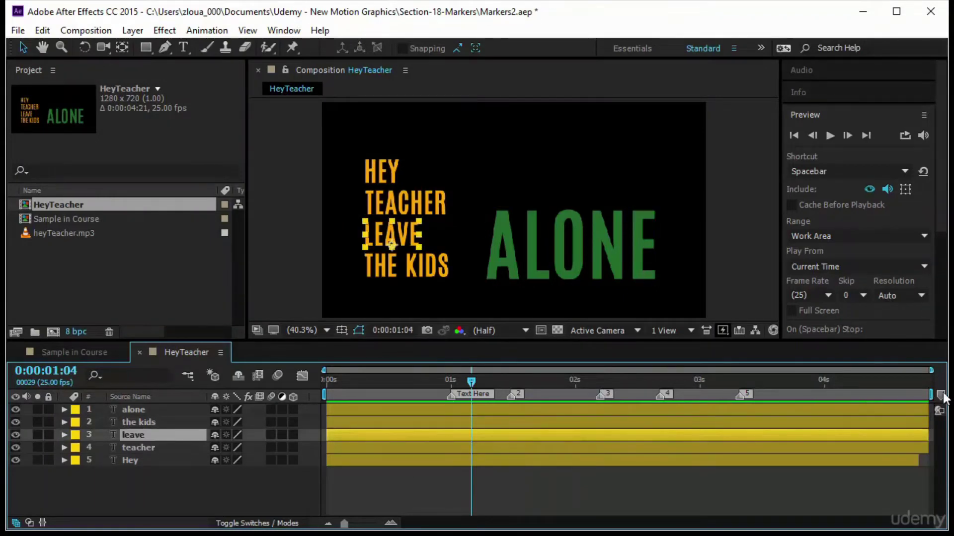
pyautogui.moveTo(940, 396); pyautogui.dragTo(817, 395)
pyautogui.hotkey('ctrl', 'z')
pyautogui.moveTo(939, 395)
pyautogui.mouseDown()
pyautogui.moveTo(730, 395)
pyautogui.moveTo(401, 431)
pyautogui.mouseUp()
# - Add layer markers to the leave layer at 0:00:01:04 and 0:00:01:18
pyautogui.press('pagedown')
pyautogui.press('pagedown')
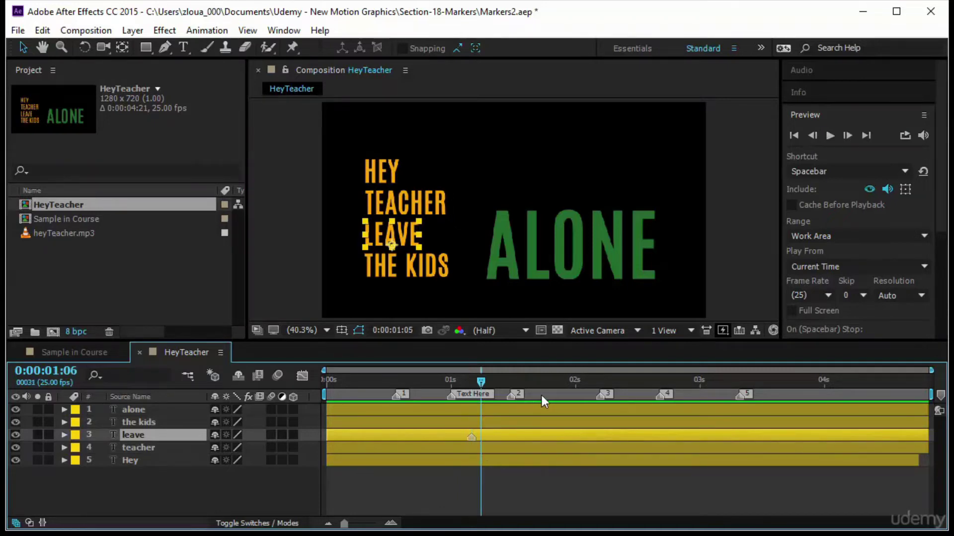
pyautogui.click(542, 395)
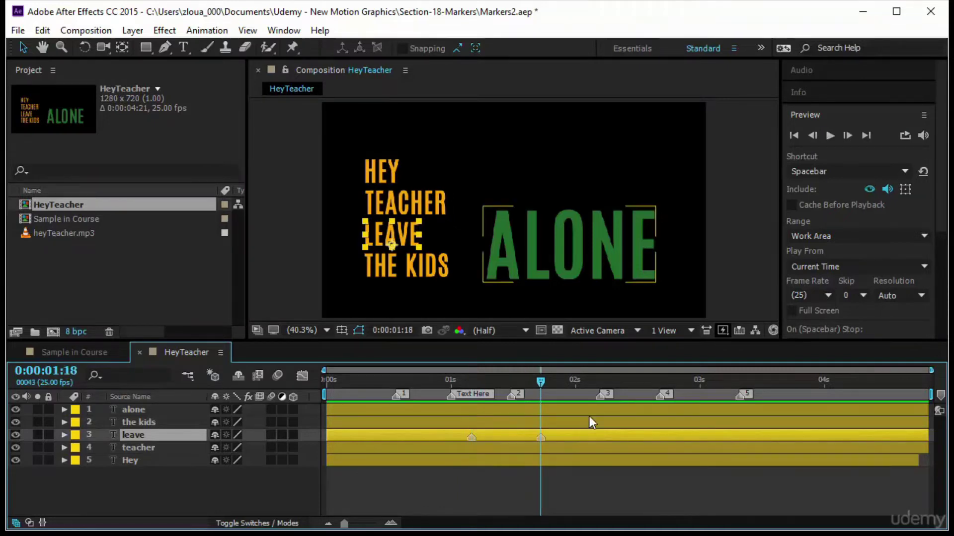
pyautogui.press('KP_Multiply')
# - Add a layer marker to the teacher layer between the two markers on the leave layer
pyautogui.click(184, 446)
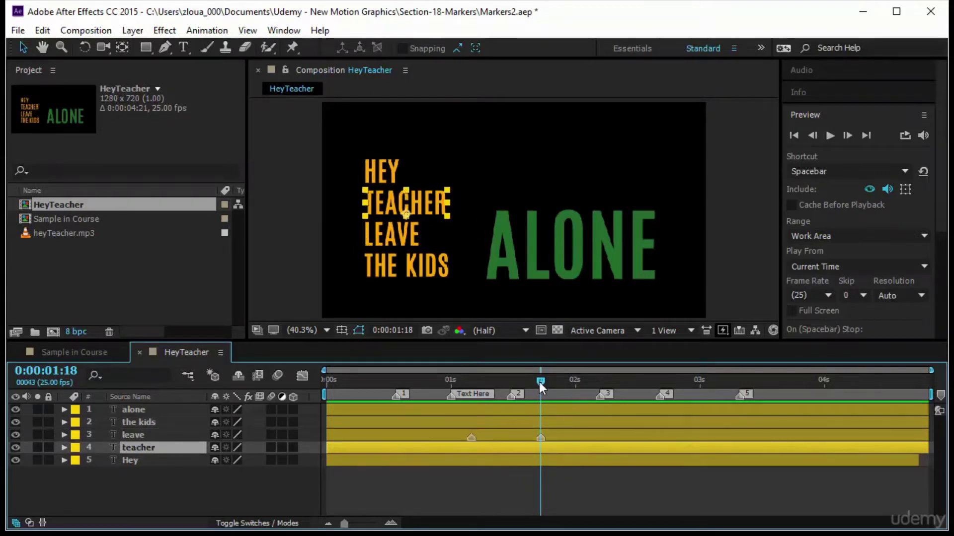
pyautogui.moveTo(540, 382)
pyautogui.mouseDown()
pyautogui.moveTo(506, 391)
pyautogui.moveTo(436, 382)
pyautogui.mouseUp()
pyautogui.press('KP_Multiply')
# - Move the current time to 0:00:00:10 and delete all composition markers at once
pyautogui.press('Home')
pyautogui.click(376, 382)
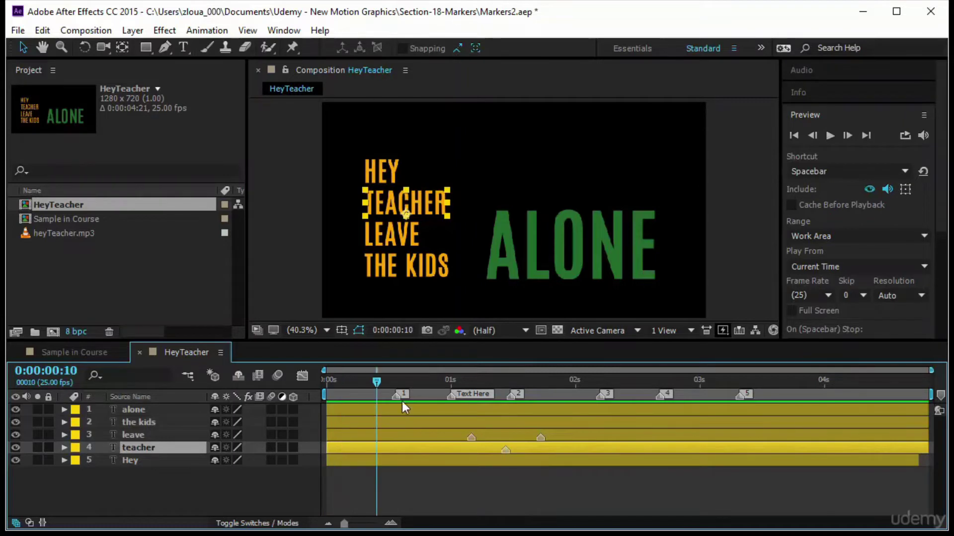
pyautogui.rightClick(397, 396)
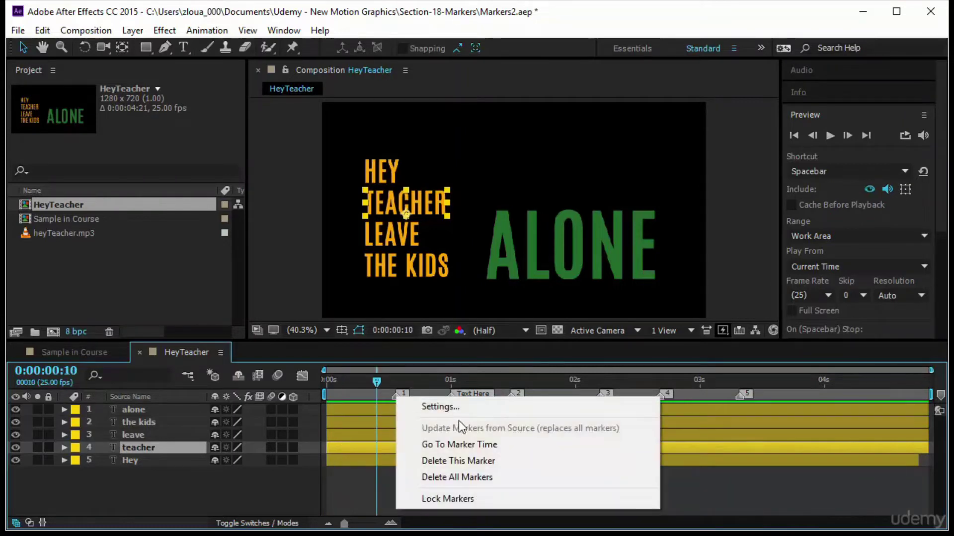
pyautogui.click(496, 477)
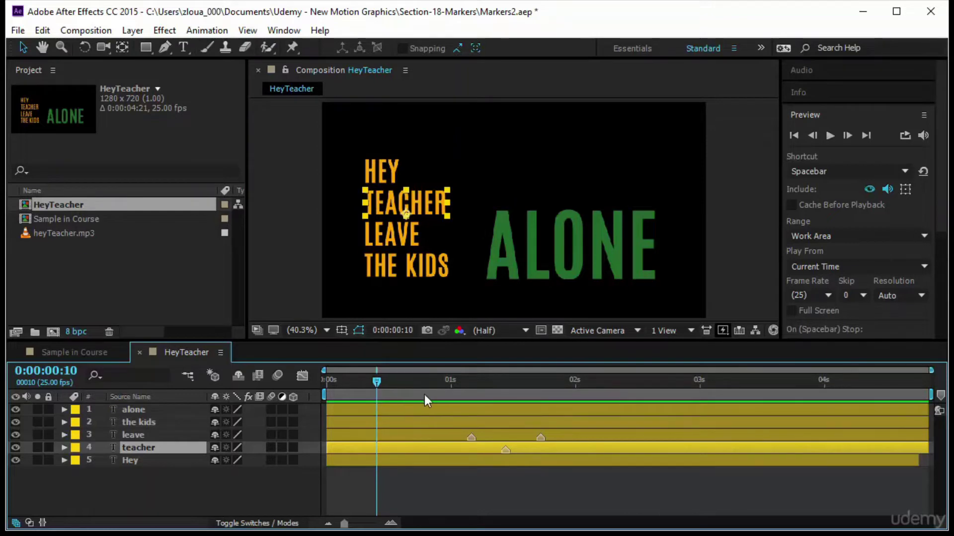
# - Delete all layer markers from the leave layer and the single marker from the teacher layer
pyautogui.rightClick(541, 439)
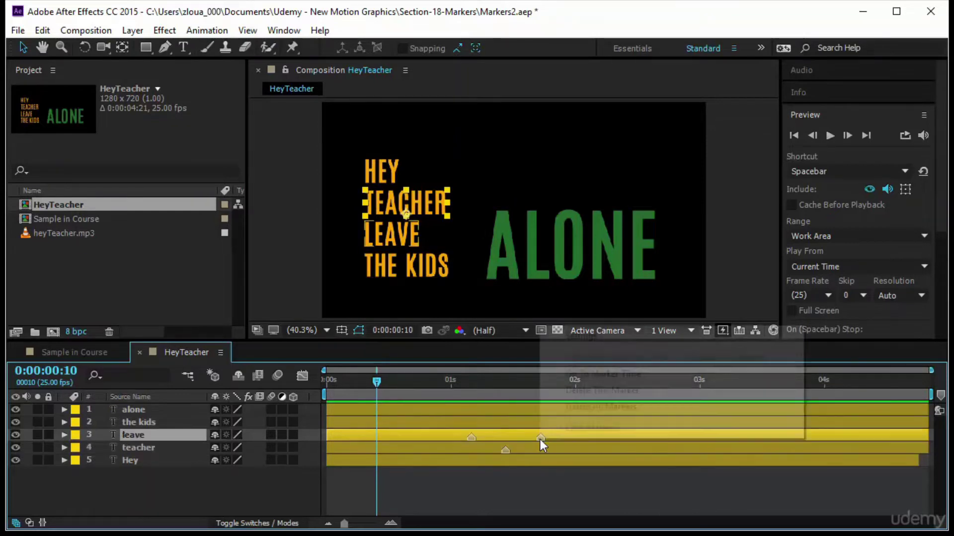
pyautogui.click(618, 409)
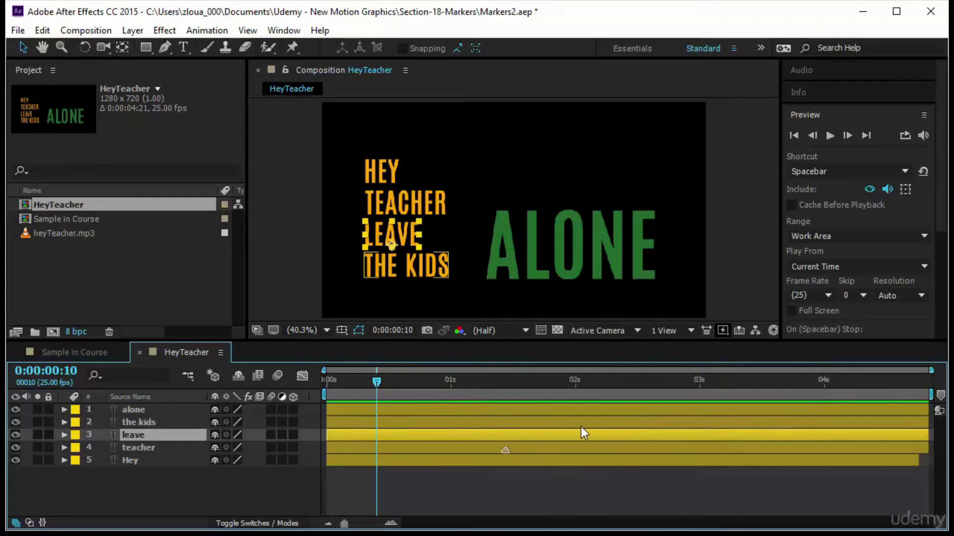
pyautogui.rightClick(505, 450)
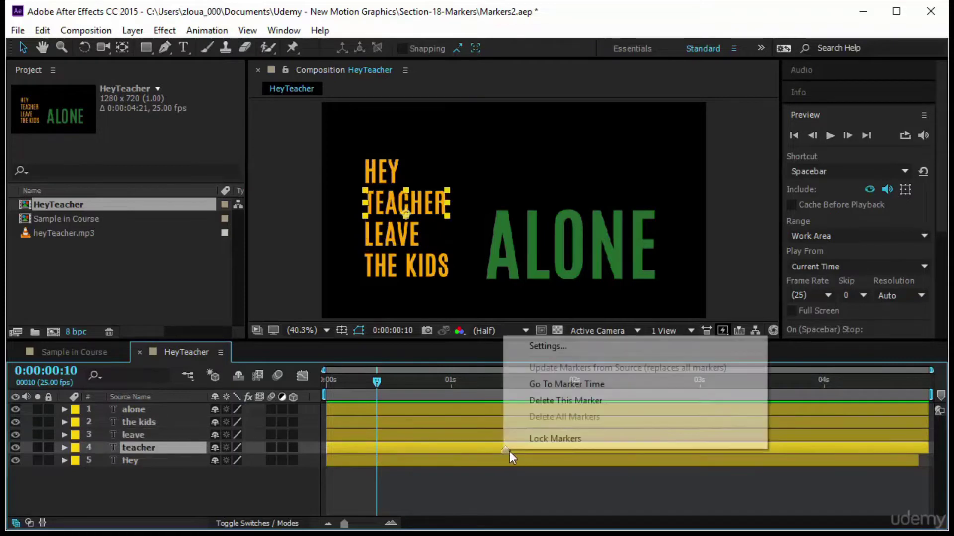
pyautogui.click(580, 403)
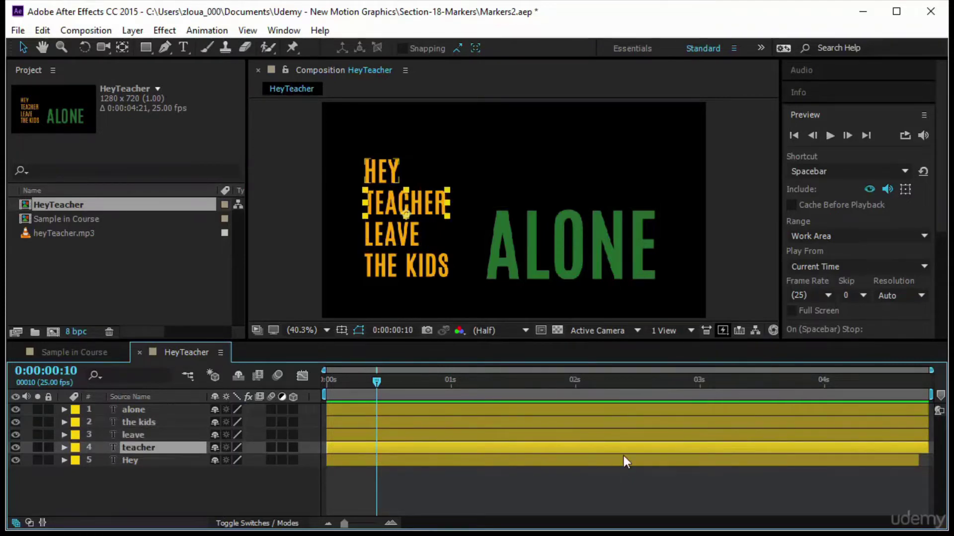
# - Add numbered composition markers 1 at 0:00:00:12, 2 at 0:00:01:10, 3 at 0:00:00:22 and 4 at 0:00:01:17
pyautogui.moveTo(375, 381); pyautogui.dragTo(386, 385)
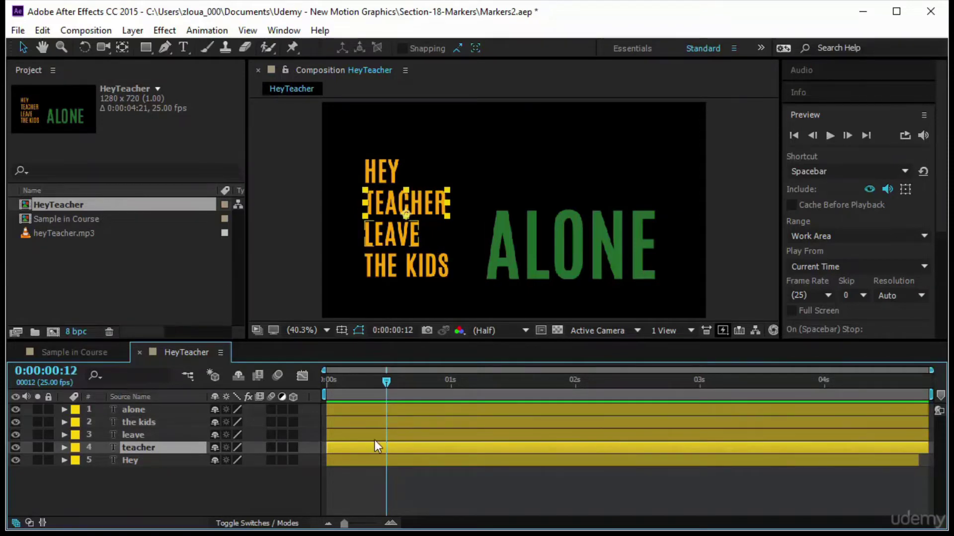
pyautogui.hotkey('shift', '1')
pyautogui.moveTo(385, 383); pyautogui.dragTo(498, 399)
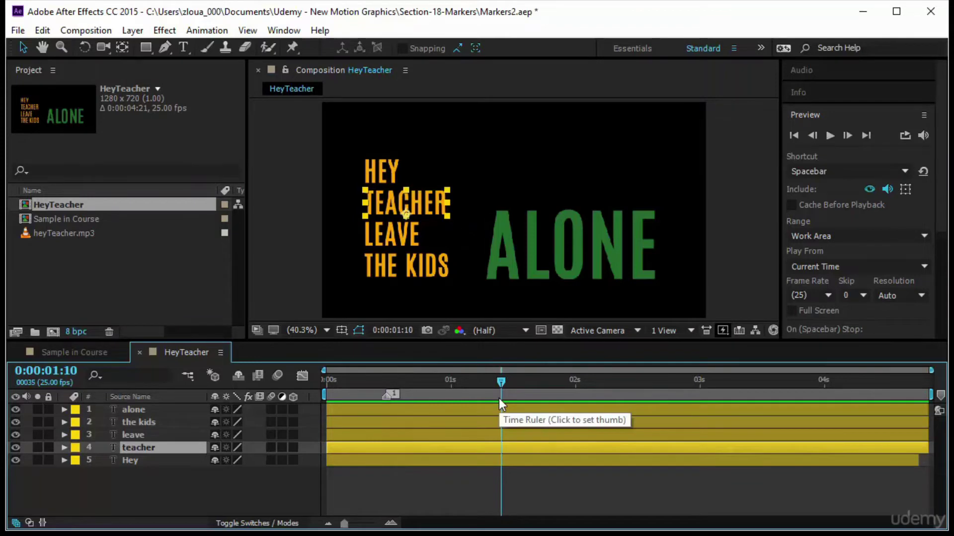
pyautogui.hotkey('shift', '2')
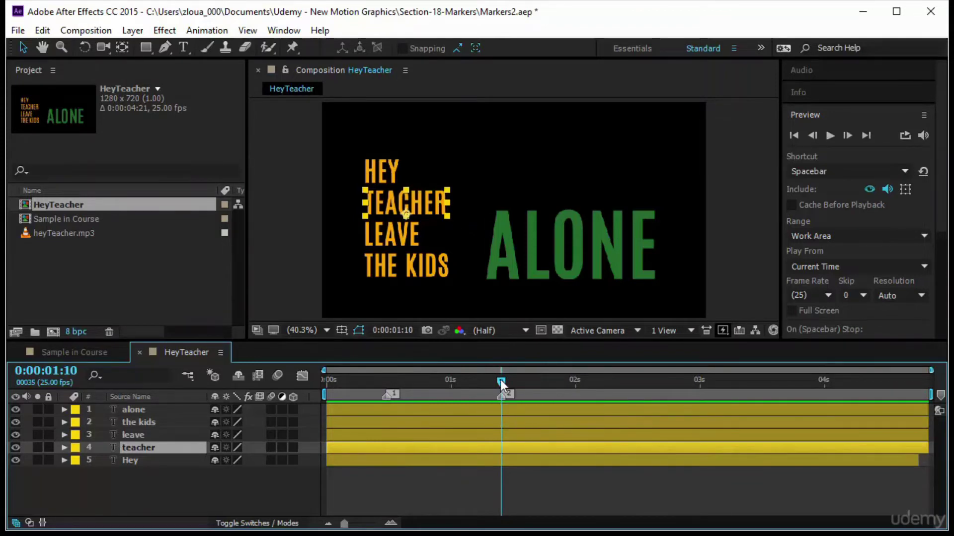
pyautogui.moveTo(500, 380); pyautogui.dragTo(437, 411)
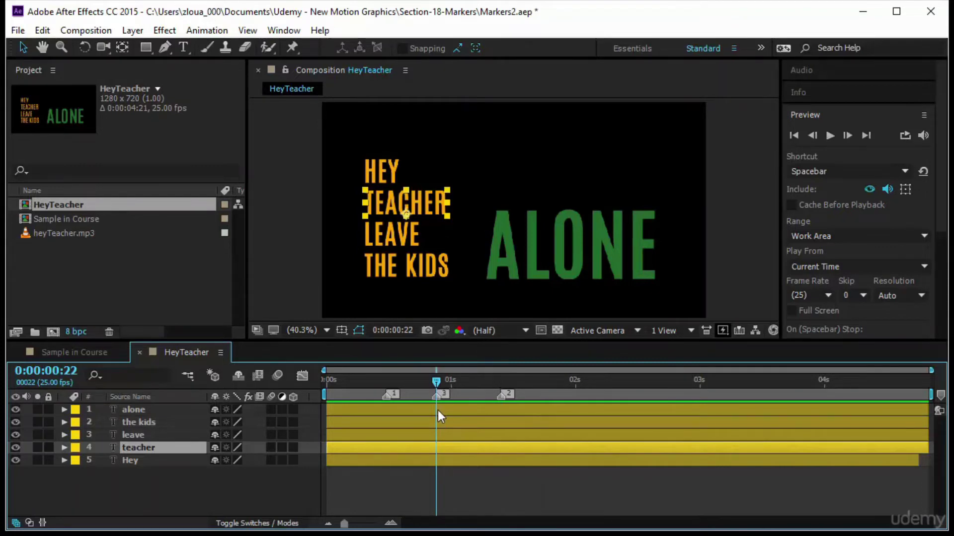
pyautogui.moveTo(437, 380); pyautogui.dragTo(537, 391)
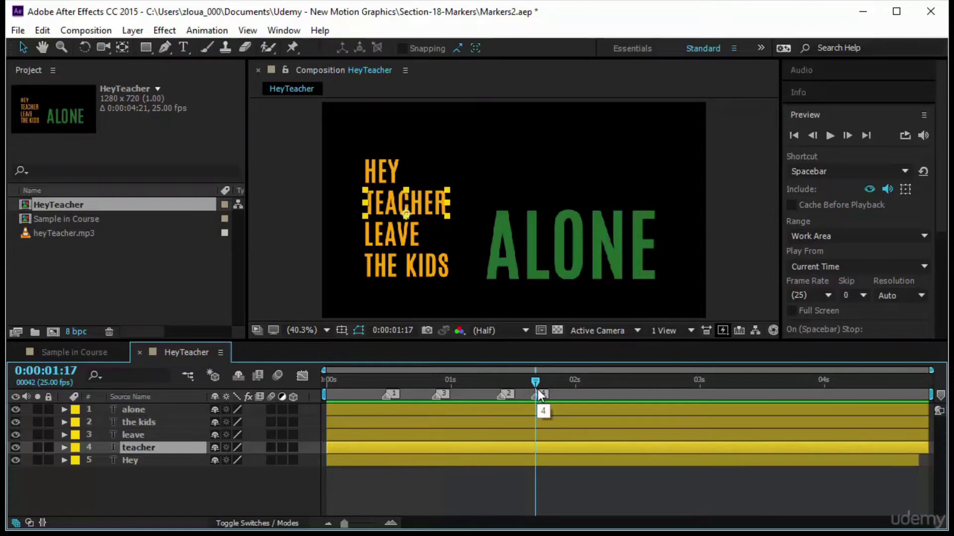
# - Add layer markers to the teacher layer at 0:00:02:11, 0:00:00:18 and 0:00:01:05
pyautogui.moveTo(534, 382); pyautogui.dragTo(629, 381)
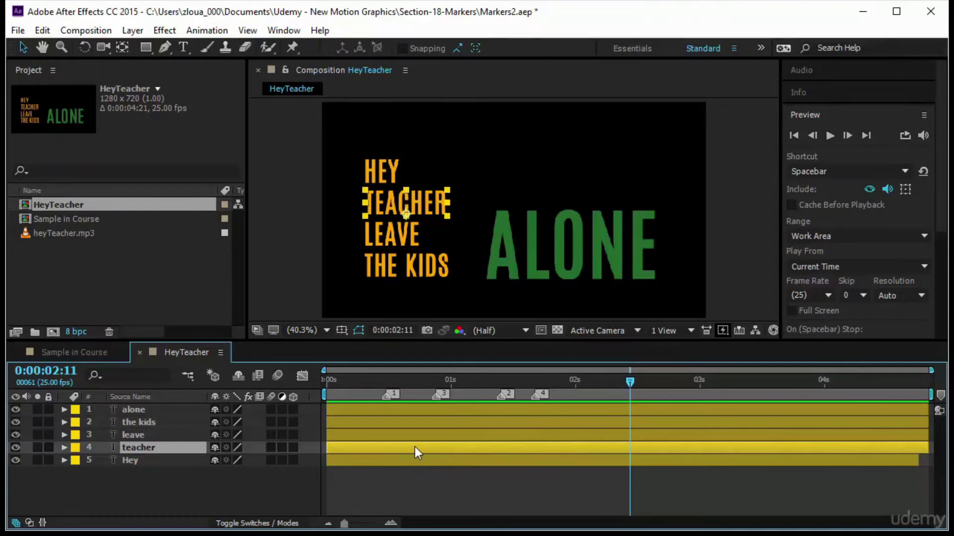
pyautogui.press('KP_Multiply')
pyautogui.moveTo(628, 384); pyautogui.dragTo(412, 434)
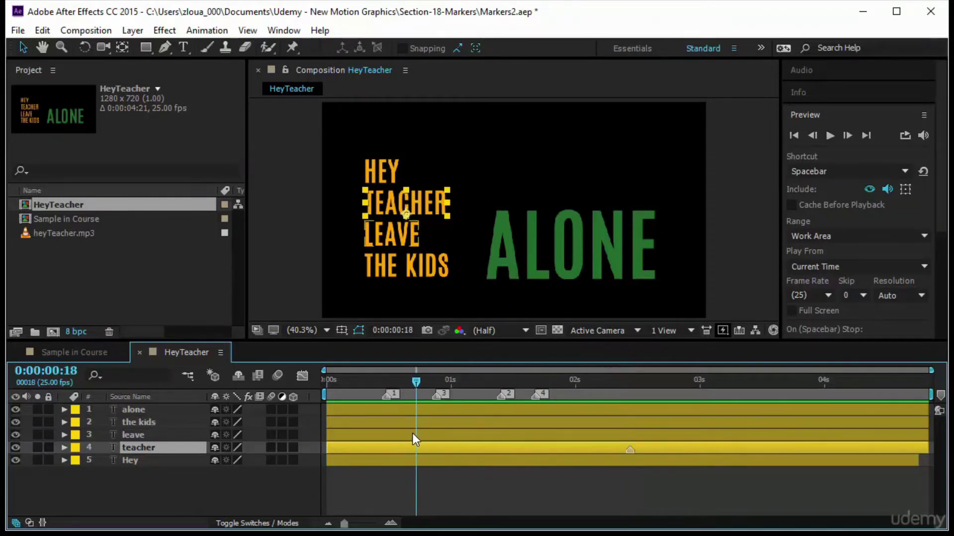
pyautogui.click(473, 382)
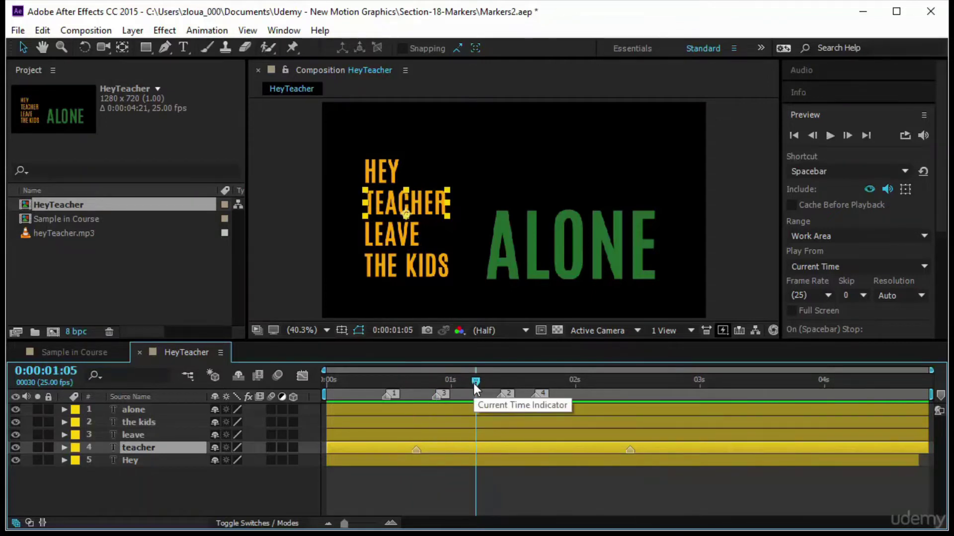
pyautogui.press('KP_Multiply')
# - Add two more layer markers to the teacher layer at 0:00:01:15 and 0:00:02:01
pyautogui.click(530, 390)
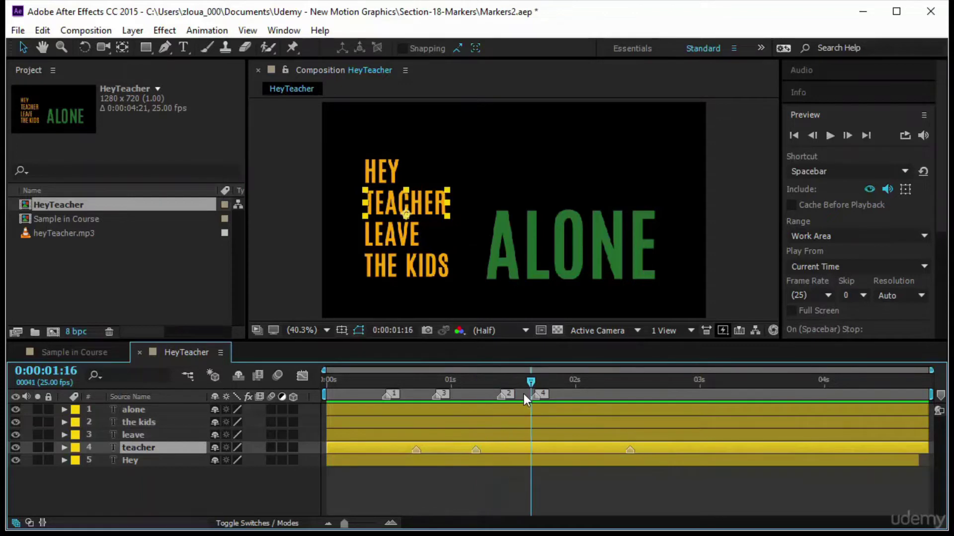
pyautogui.click(523, 394)
pyautogui.press('KP_Multiply')
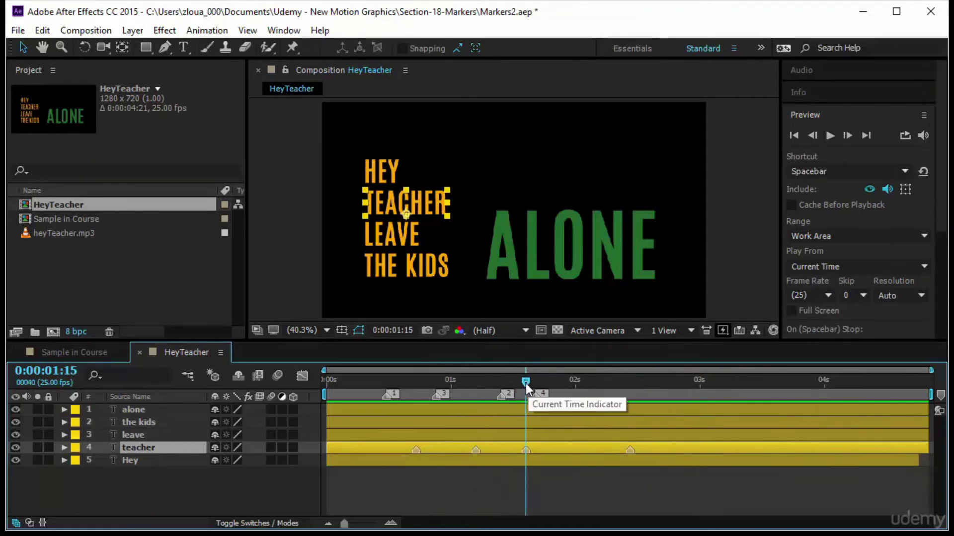
pyautogui.moveTo(526, 384); pyautogui.dragTo(579, 392)
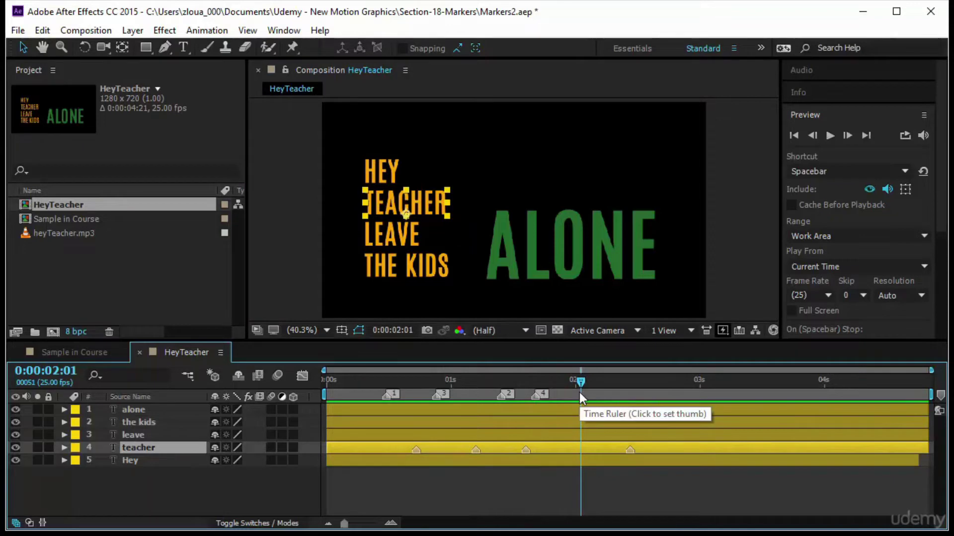
pyautogui.press('KP_Multiply')
# - Return the current time to 0:00:00:18 and delete all layer markers from the teacher layer
pyautogui.press('pageup')
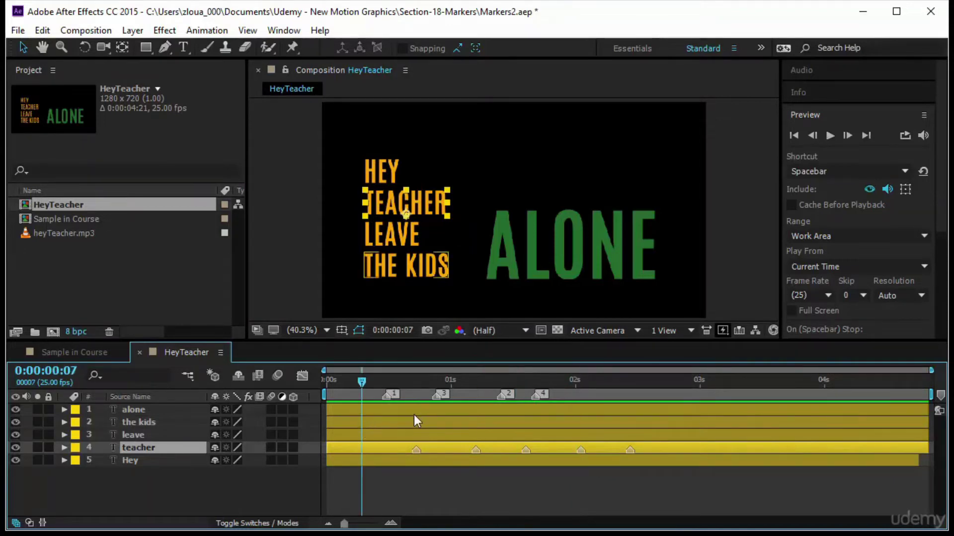
pyautogui.click(485, 382)
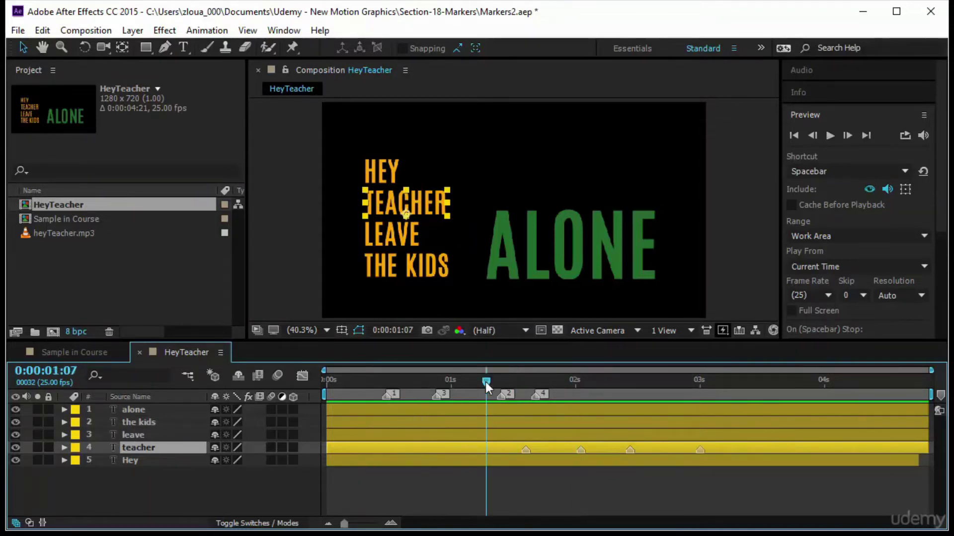
pyautogui.moveTo(484, 382)
pyautogui.mouseDown()
pyautogui.moveTo(358, 383)
pyautogui.moveTo(413, 405)
pyautogui.mouseUp()
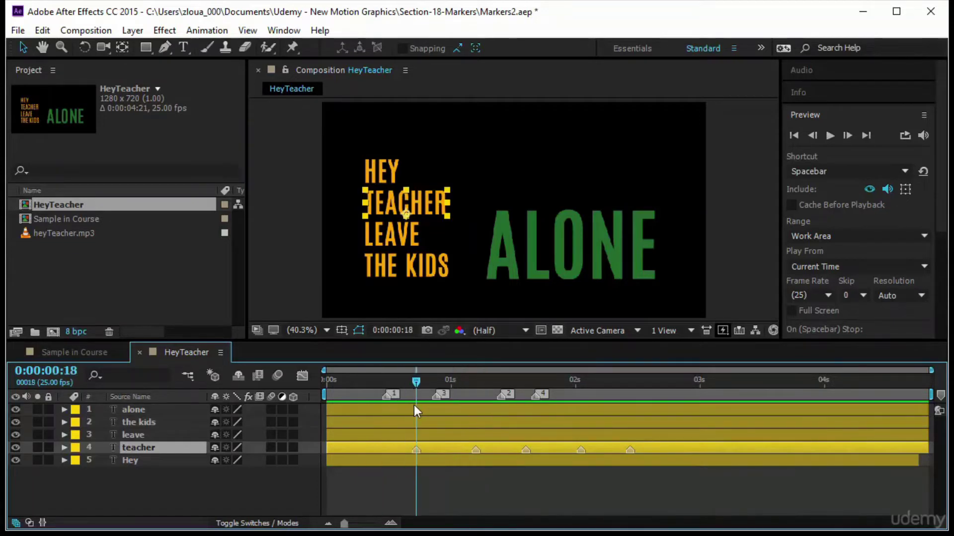
pyautogui.rightClick(413, 449)
pyautogui.click(472, 416)
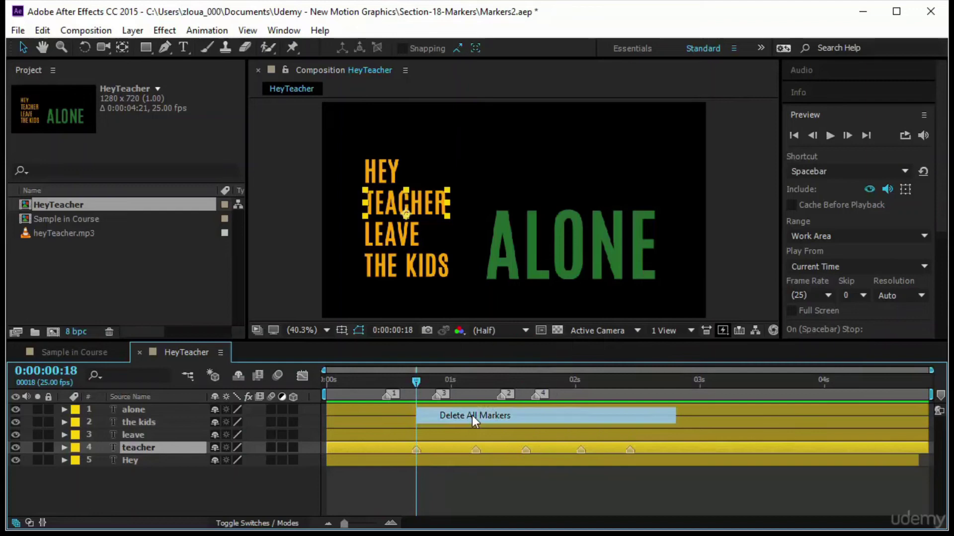
# - Add a teacher layer marker at 0:00:00:18, set its time to frame 50, and check its position with the current time indicator
pyautogui.doubleClick(416, 451)
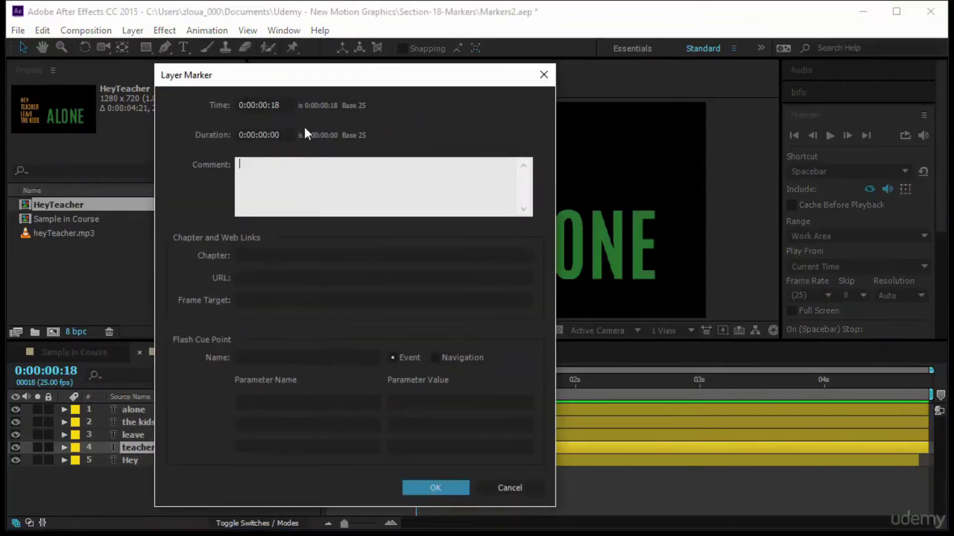
pyautogui.click(258, 106)
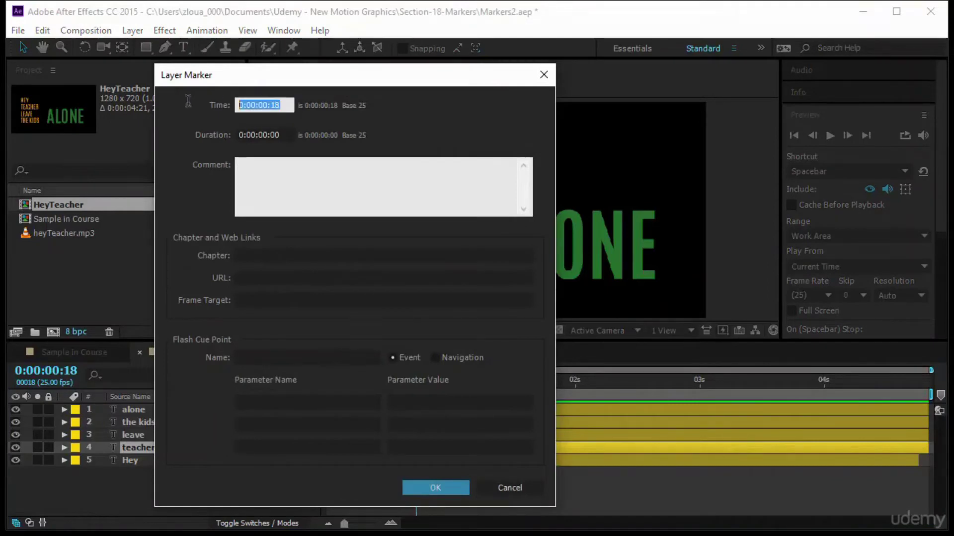
pyautogui.write('50')
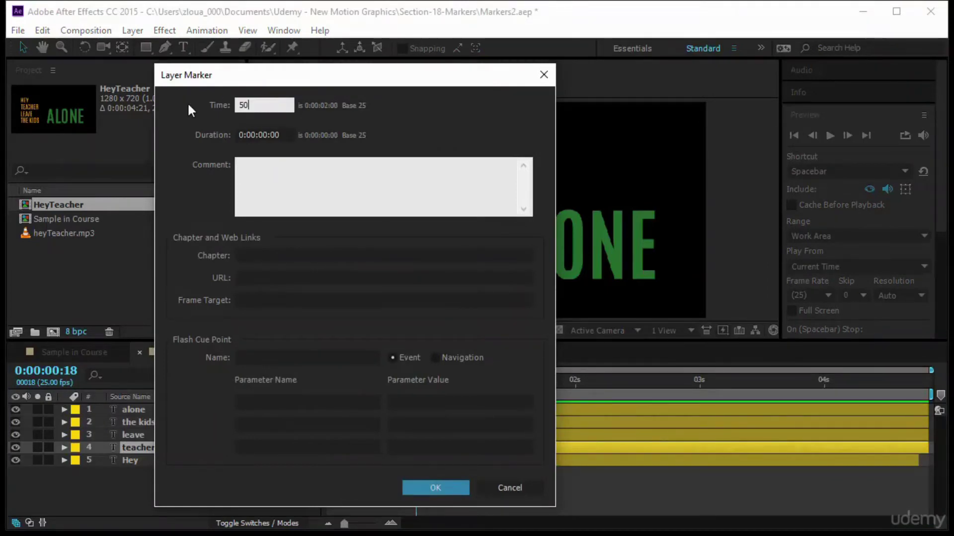
pyautogui.press('Return')
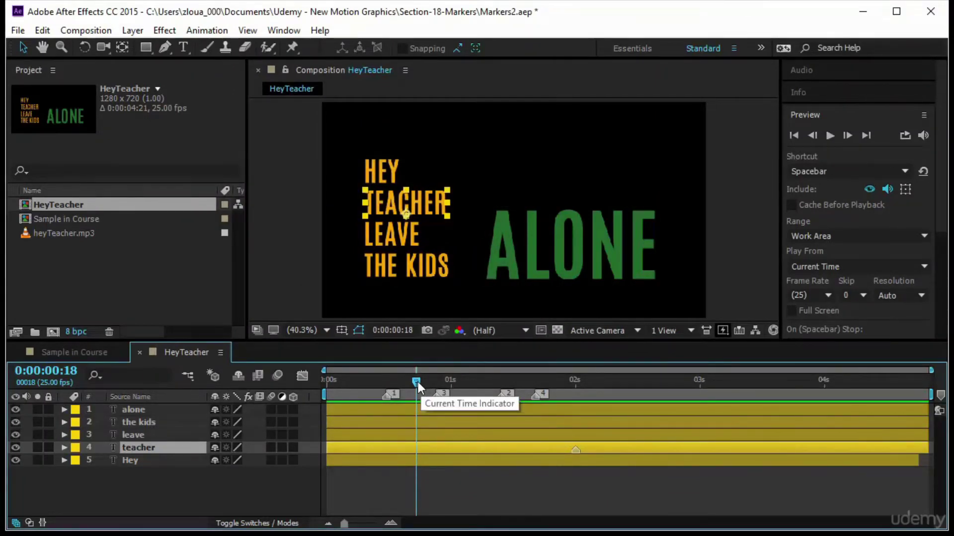
pyautogui.moveTo(418, 383); pyautogui.dragTo(576, 389)
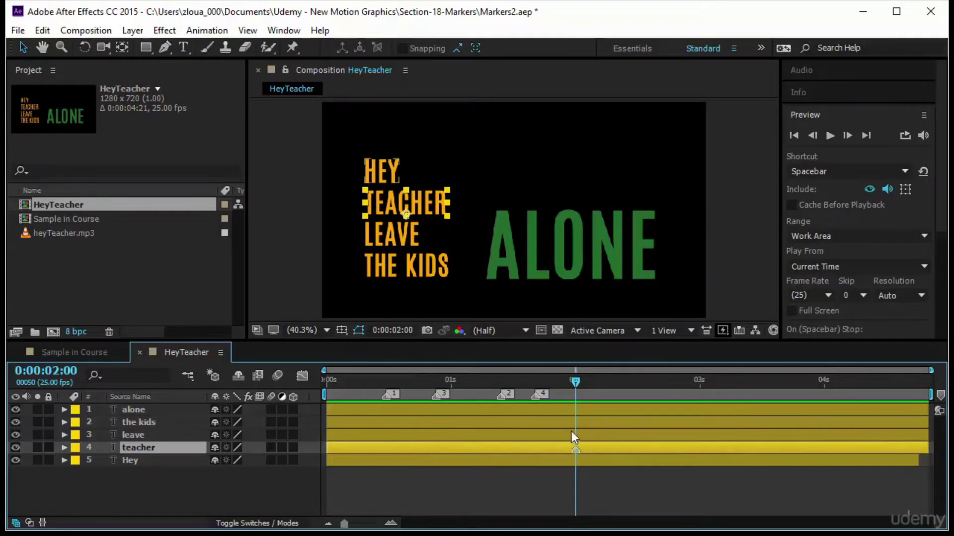
pyautogui.moveTo(453, 402); pyautogui.dragTo(391, 413)
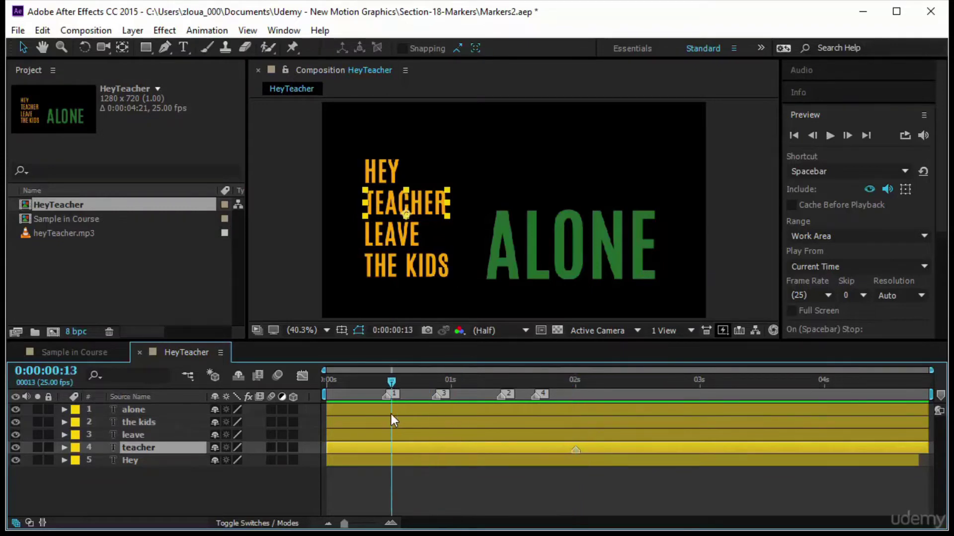
# - Set the time of the teacher layer's marker to 0:00:01:00
pyautogui.rightClick(576, 448)
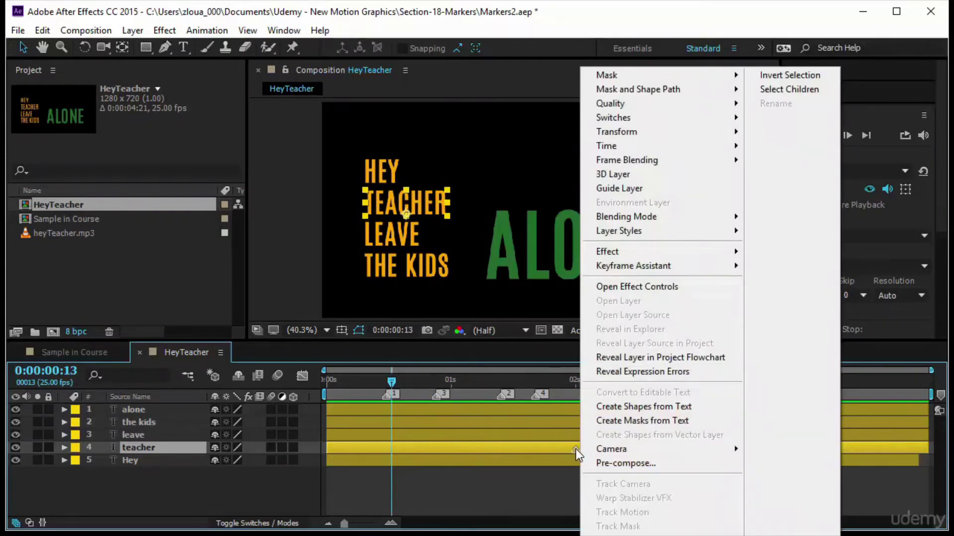
pyautogui.click(576, 449)
pyautogui.doubleClick(577, 449)
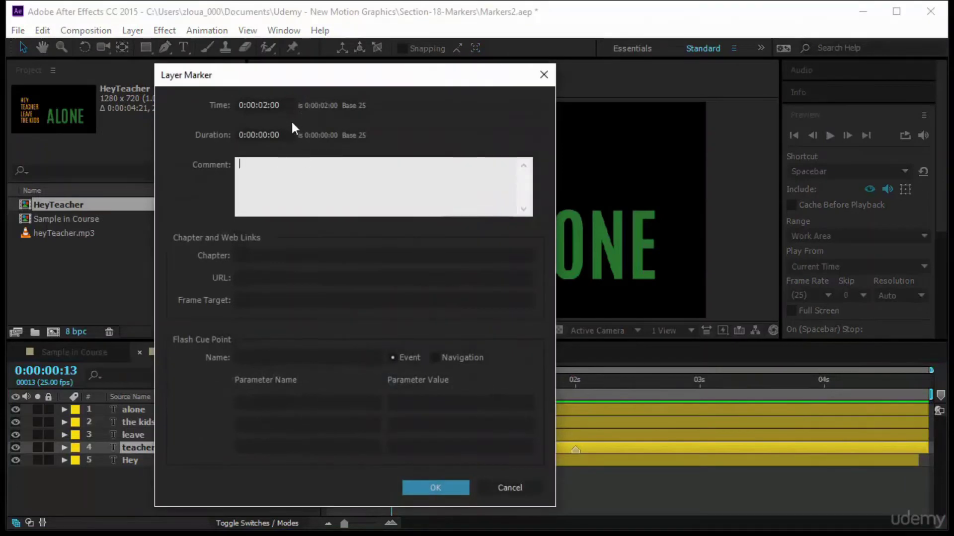
pyautogui.click(244, 104)
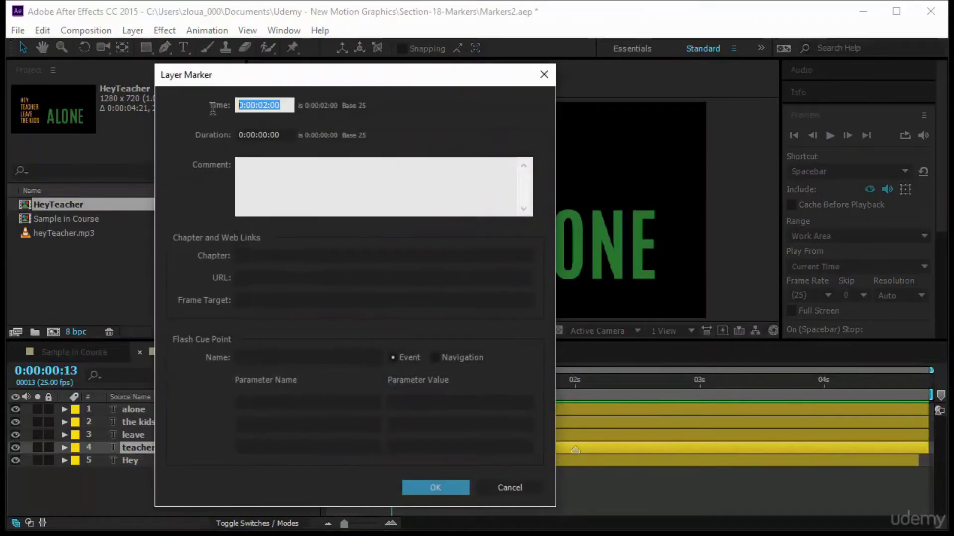
pyautogui.write('100')
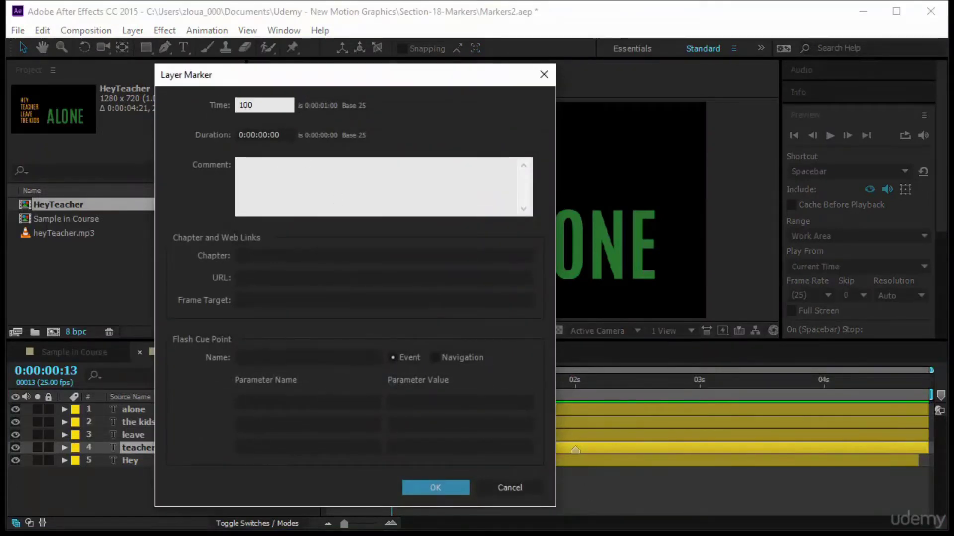
pyautogui.click(450, 487)
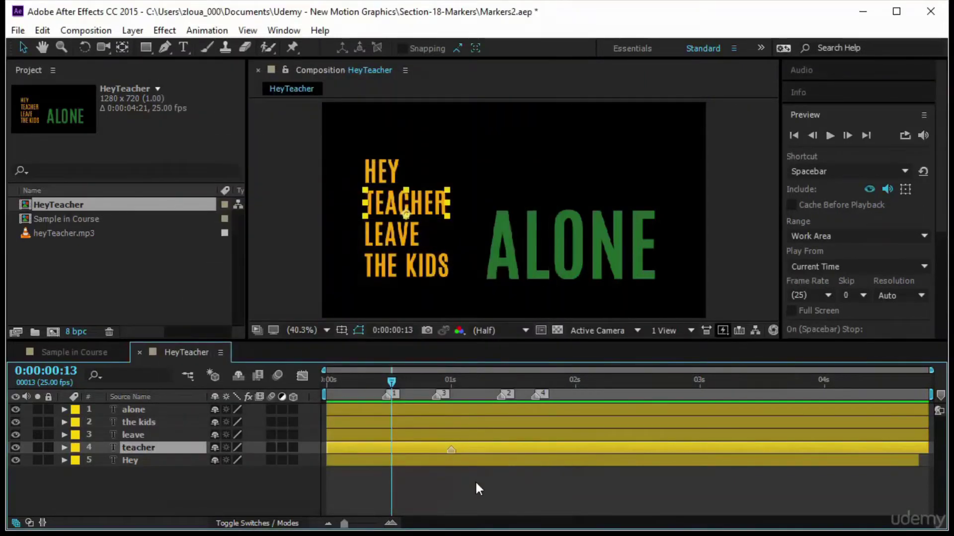
# - Add the comment "layer" to the teacher layer's marker
pyautogui.doubleClick(452, 450)
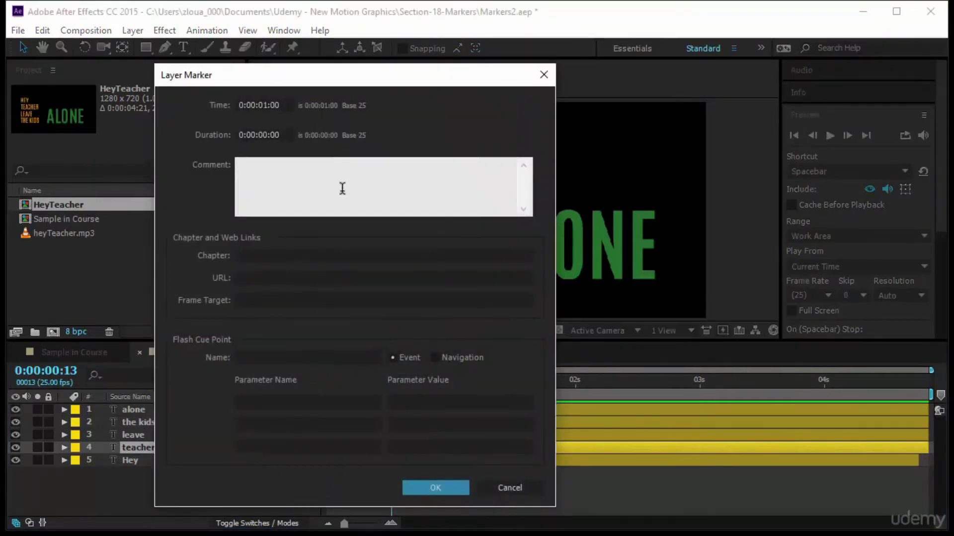
pyautogui.write('layer')
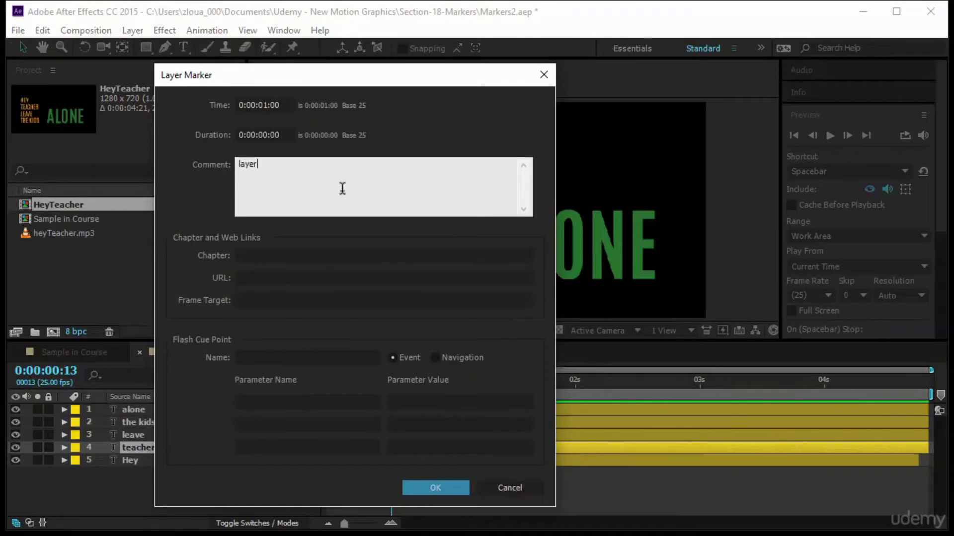
pyautogui.click(434, 489)
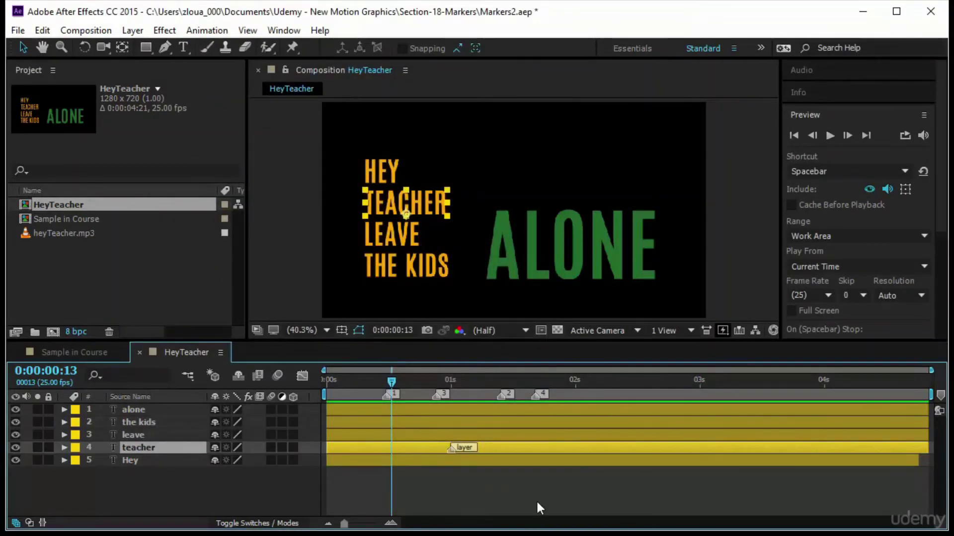
# - Delete all composition markers from HeyTeacher and delete the "layer" marker from the teacher layer
pyautogui.click(540, 395)
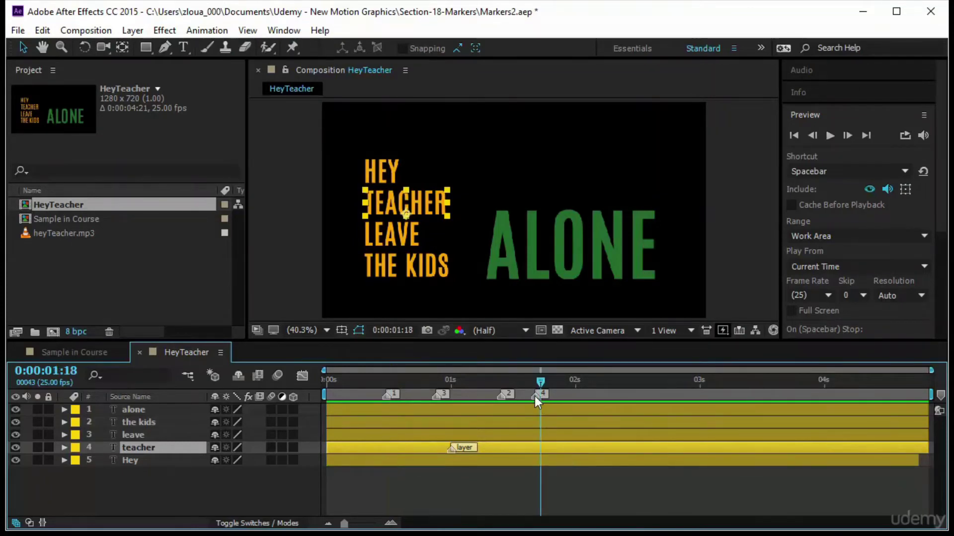
pyautogui.rightClick(534, 395)
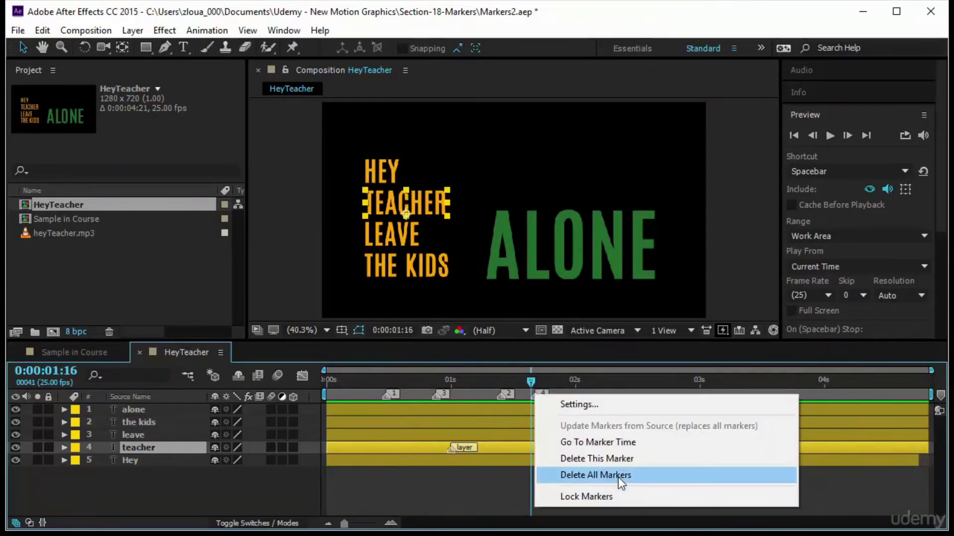
pyautogui.click(616, 478)
pyautogui.rightClick(454, 448)
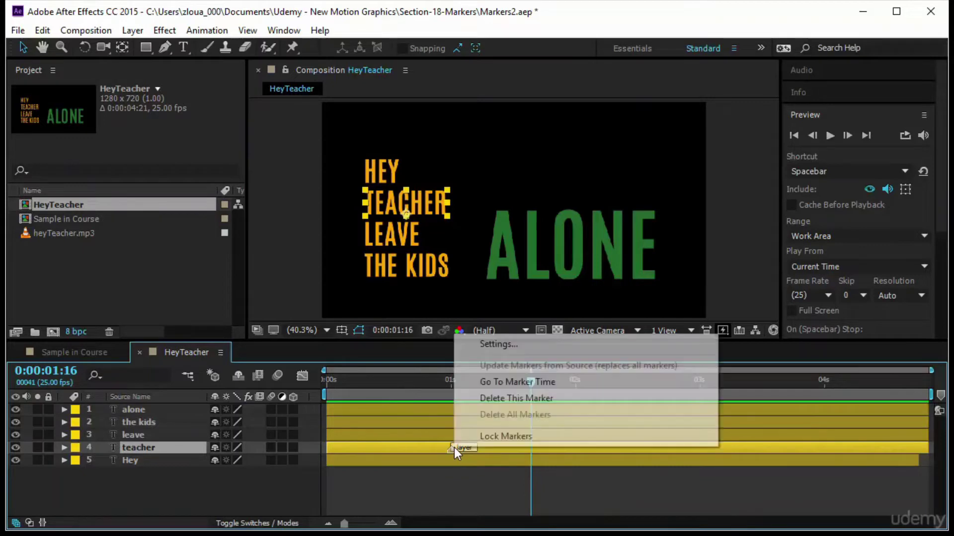
pyautogui.click(502, 403)
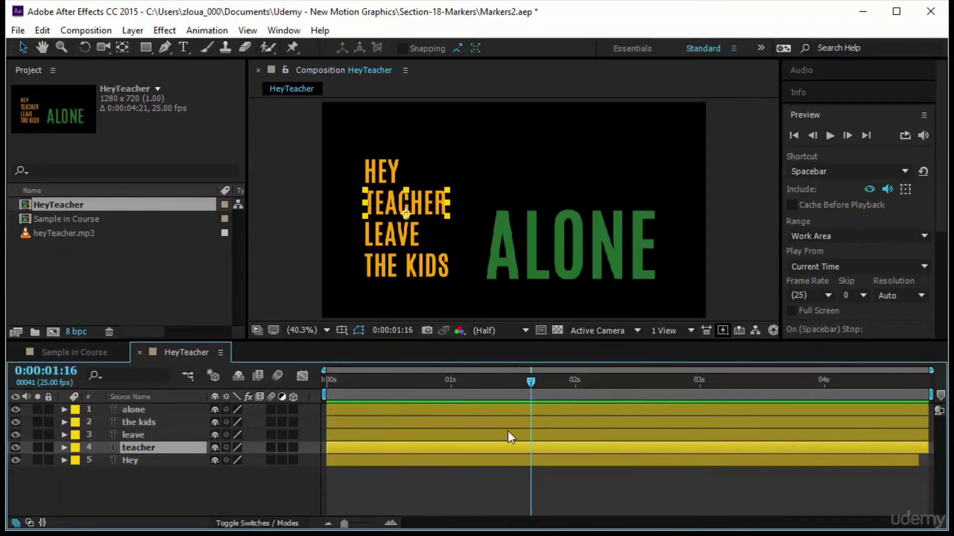
pyautogui.moveTo(460, 398)
pyautogui.mouseDown()
pyautogui.moveTo(403, 401)
pyautogui.moveTo(498, 407)
pyautogui.moveTo(349, 404)
pyautogui.moveTo(471, 407)
pyautogui.mouseUp()
pyautogui.moveTo(550, 414); pyautogui.dragTo(410, 441)
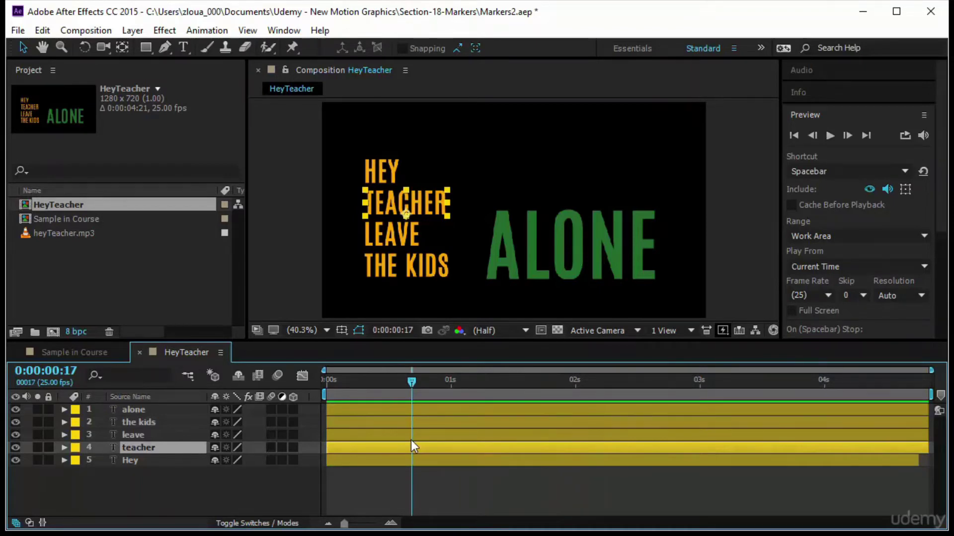
pyautogui.moveTo(411, 441); pyautogui.dragTo(527, 451)
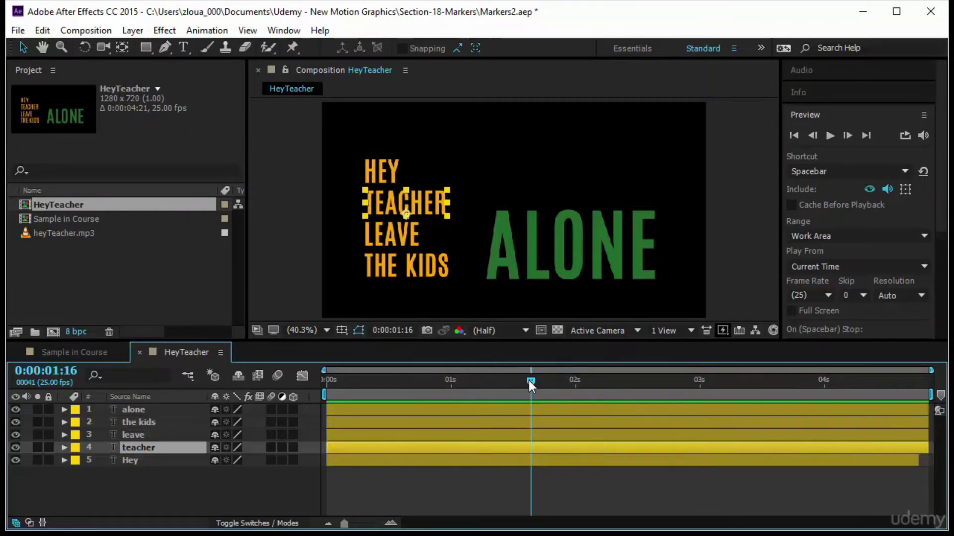
pyautogui.moveTo(530, 382); pyautogui.dragTo(509, 384)
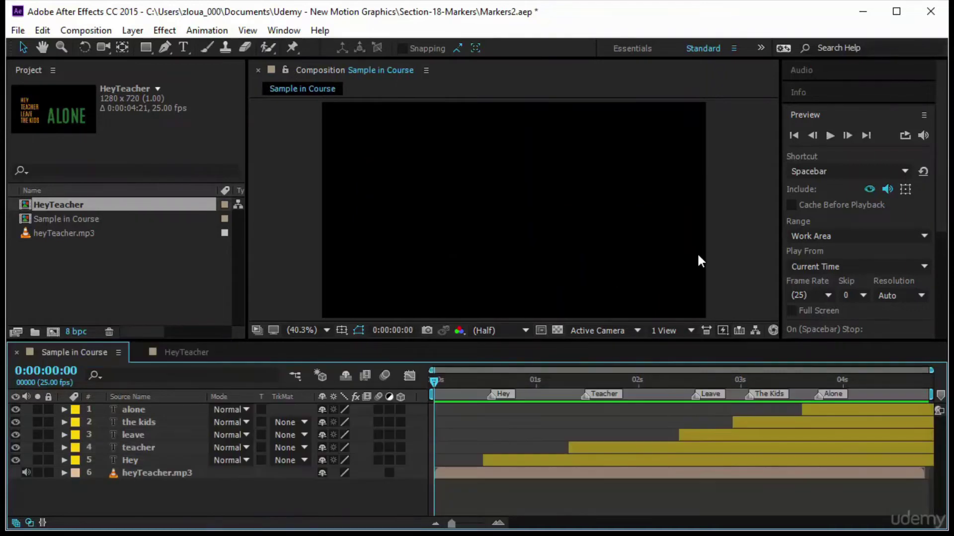
# - Preview the Sample in Course composition and scrub to the Teacher marker to compare the text timing with the markers
pyautogui.click(828, 135)
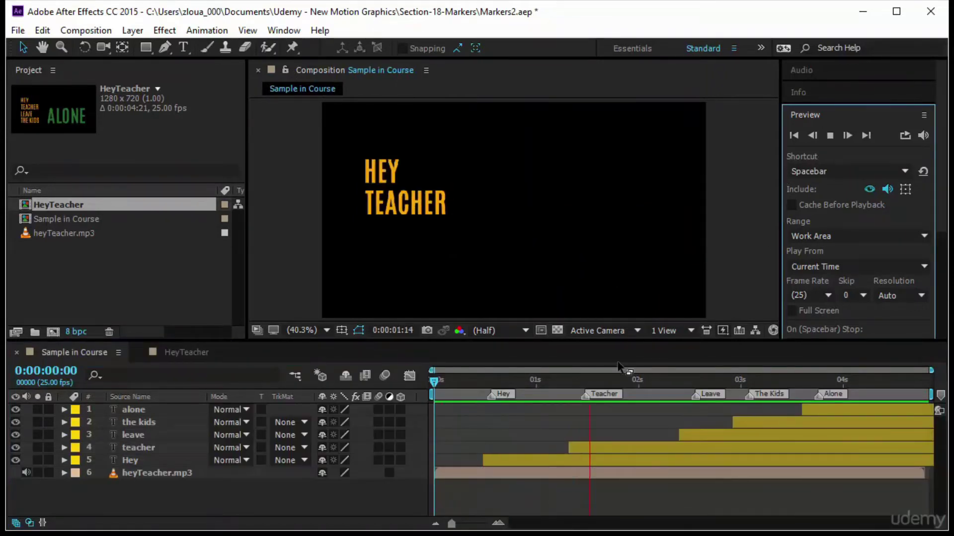
pyautogui.click(436, 382)
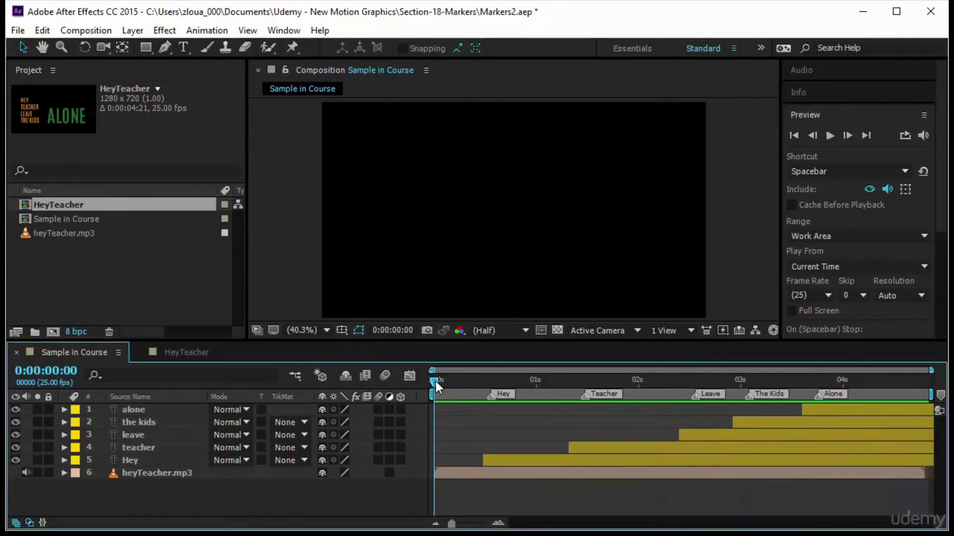
pyautogui.moveTo(436, 382); pyautogui.dragTo(563, 390)
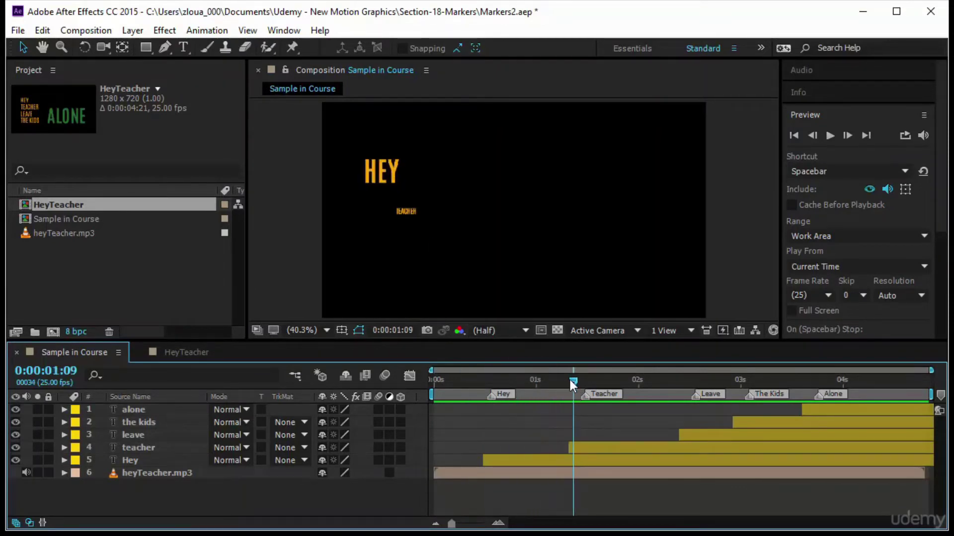
pyautogui.moveTo(569, 380); pyautogui.dragTo(600, 385)
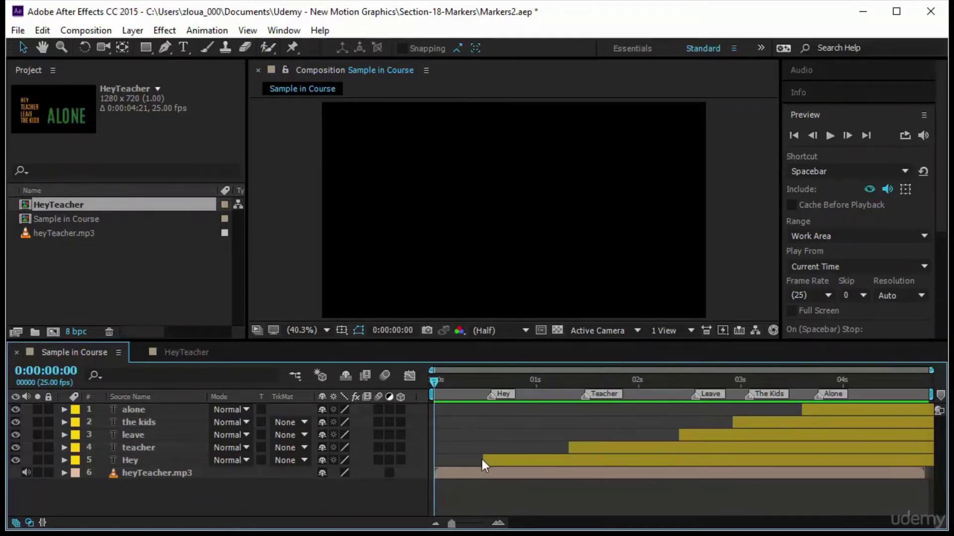
pyautogui.moveTo(482, 460); pyautogui.dragTo(385, 484)
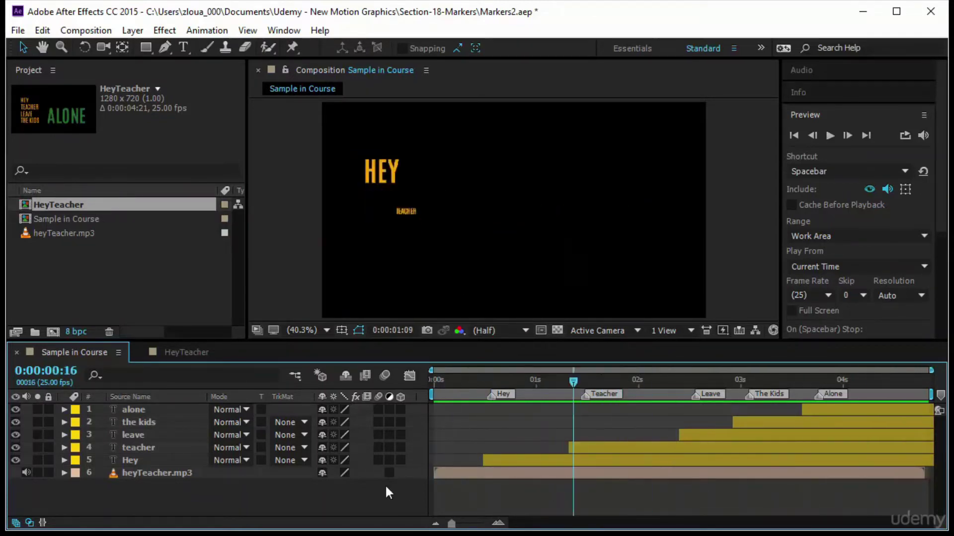
# - Switch to the HeyTeacher composition and add heyTeacher.mp3 as a layer beneath the Hey layer
pyautogui.click(198, 354)
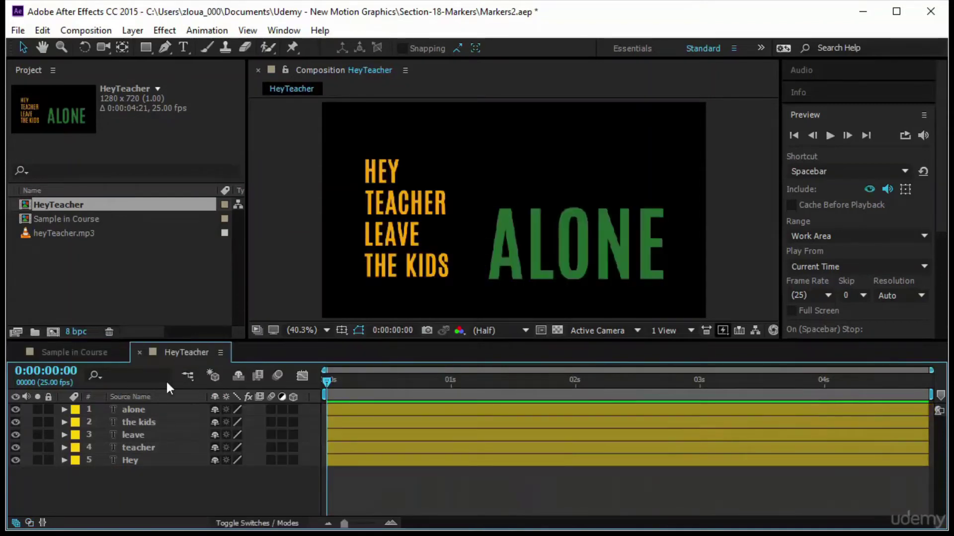
pyautogui.moveTo(149, 472); pyautogui.dragTo(144, 406)
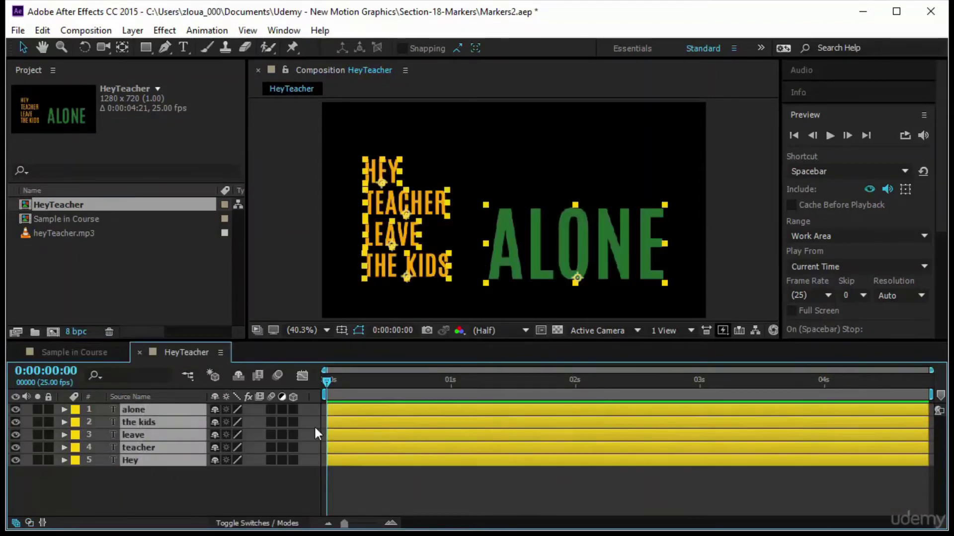
pyautogui.moveTo(324, 382)
pyautogui.mouseDown()
pyautogui.moveTo(893, 382)
pyautogui.moveTo(326, 383)
pyautogui.mouseUp()
pyautogui.click(398, 502)
pyautogui.click(115, 235)
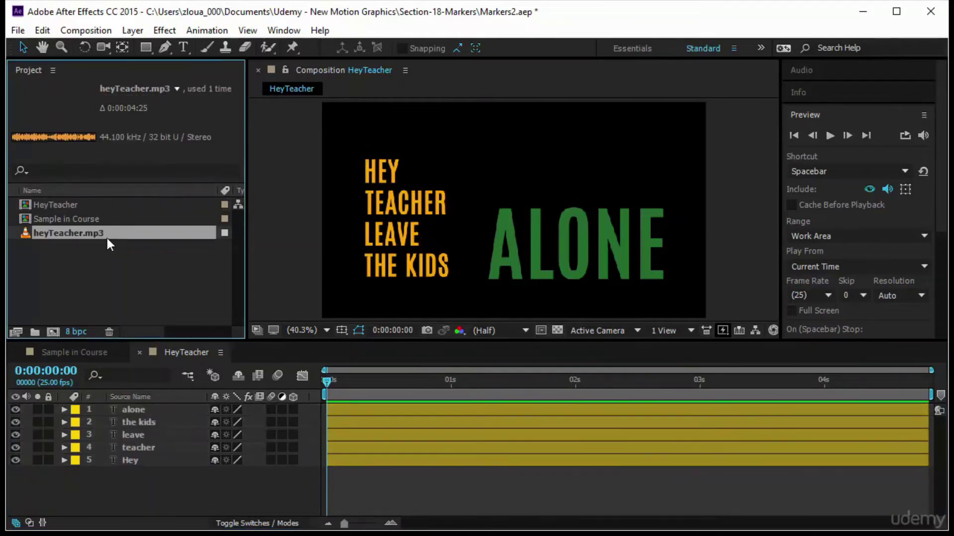
pyautogui.moveTo(109, 247); pyautogui.dragTo(132, 486)
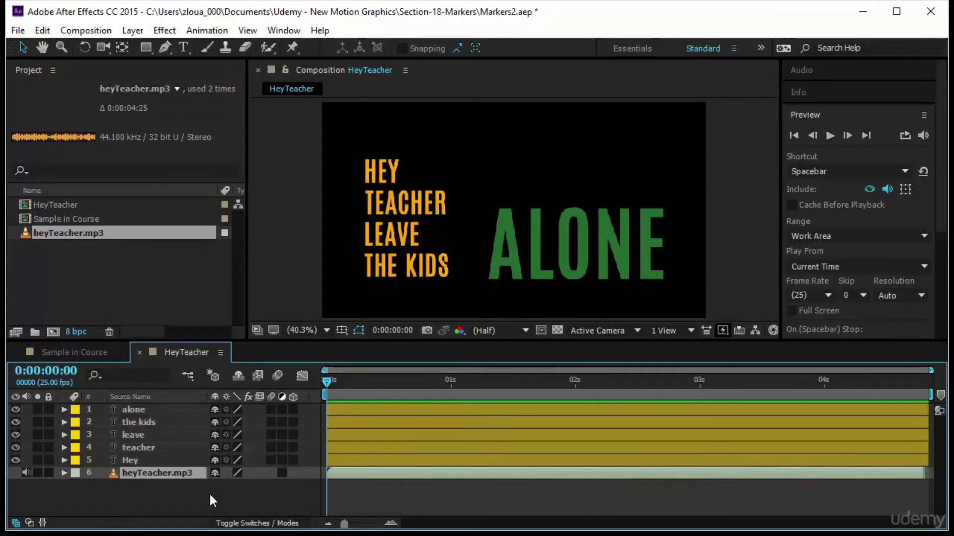
# - Reveal the audio waveform of the heyTeacher.mp3 layer in an enlarged timeline and deselect the layer
pyautogui.click(64, 474)
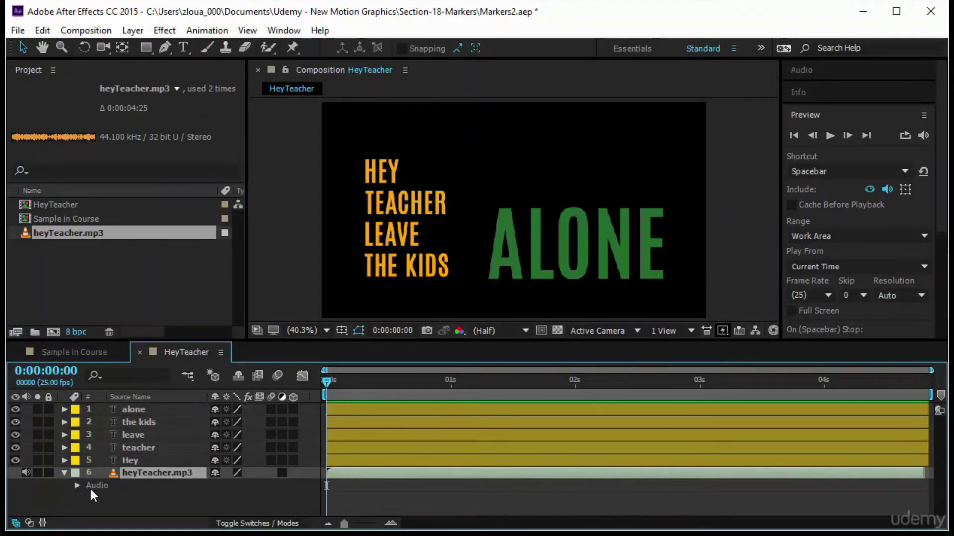
pyautogui.click(82, 486)
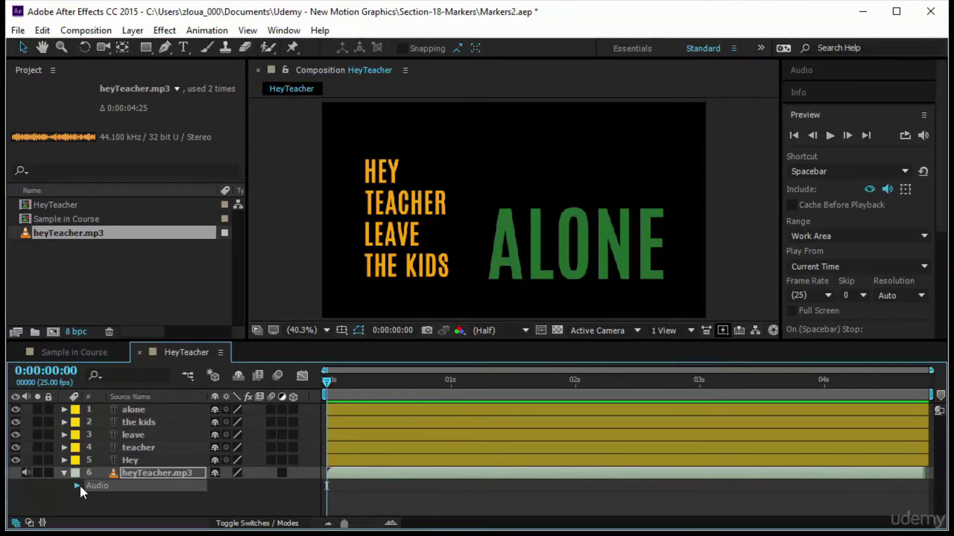
pyautogui.click(77, 486)
pyautogui.moveTo(124, 343); pyautogui.dragTo(124, 285)
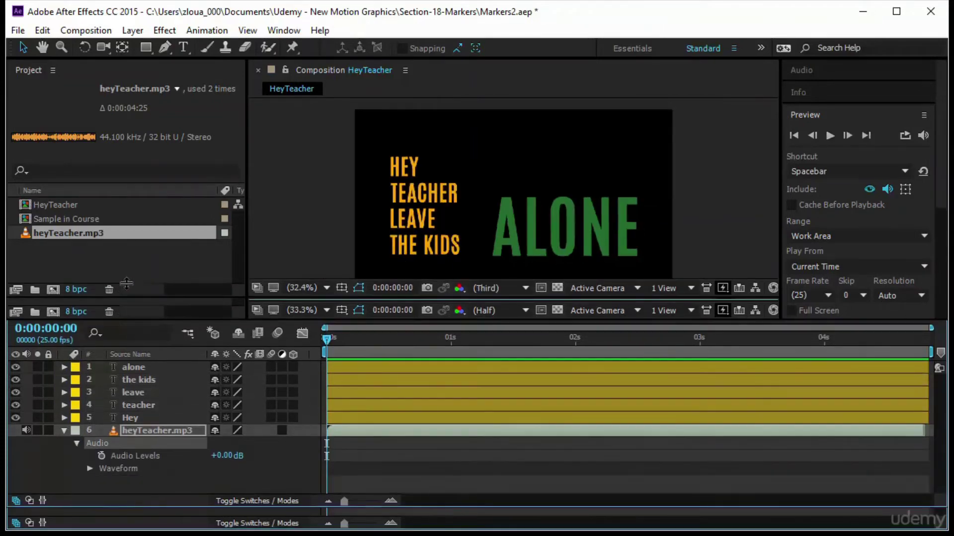
pyautogui.click(89, 453)
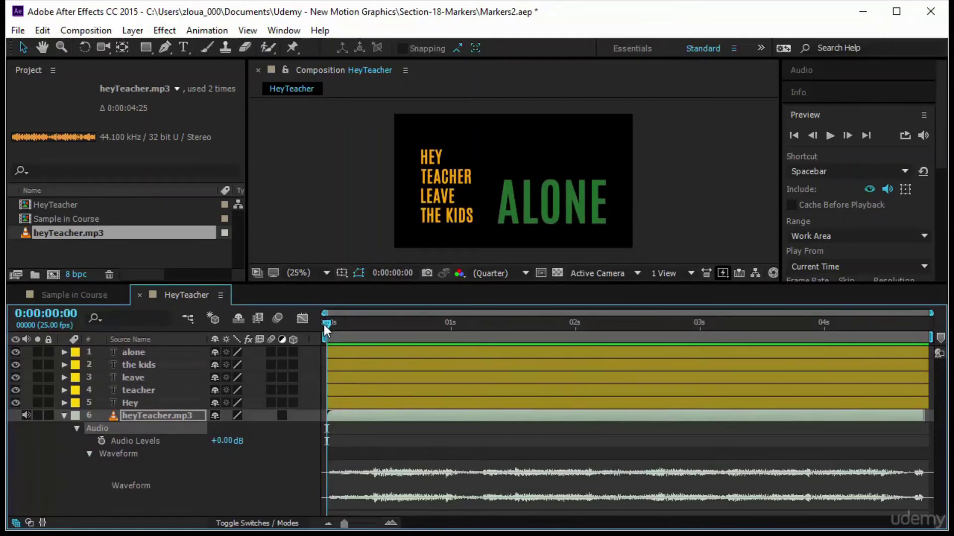
pyautogui.moveTo(326, 325); pyautogui.dragTo(760, 367)
pyautogui.moveTo(820, 383); pyautogui.dragTo(293, 446)
pyautogui.click(151, 487)
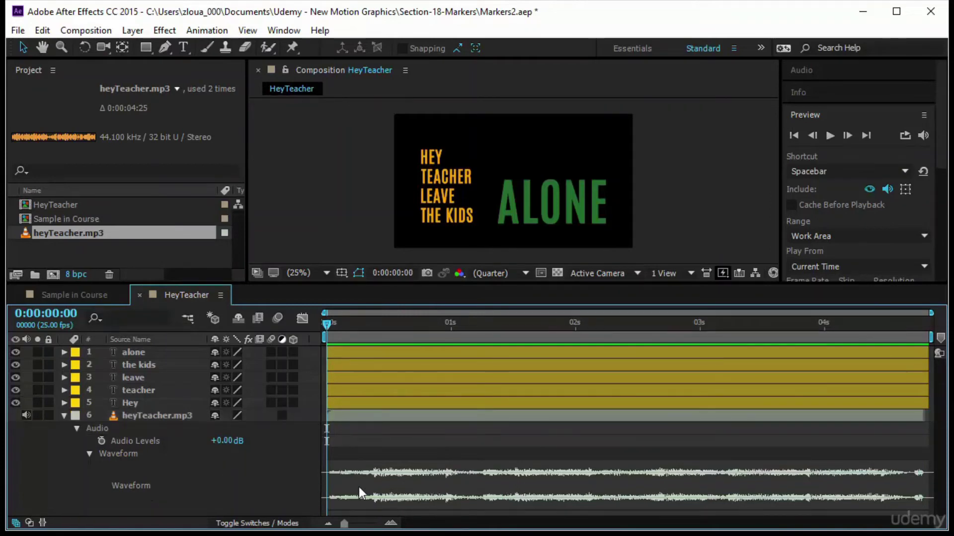
# - Try raising the Audio Levels of heyTeacher.mp3 to +6 dB and set them back to 0 dB
pyautogui.moveTo(228, 441); pyautogui.dragTo(233, 438)
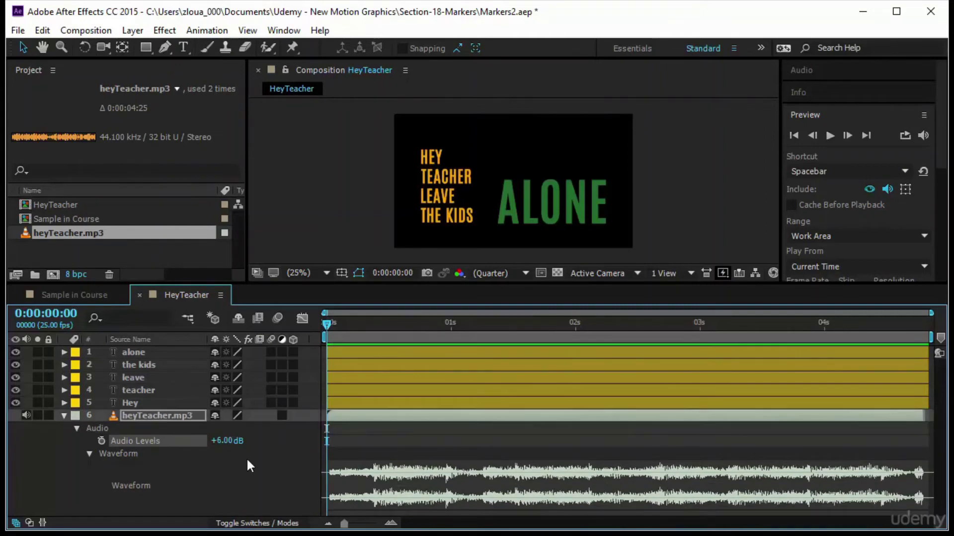
pyautogui.click(236, 445)
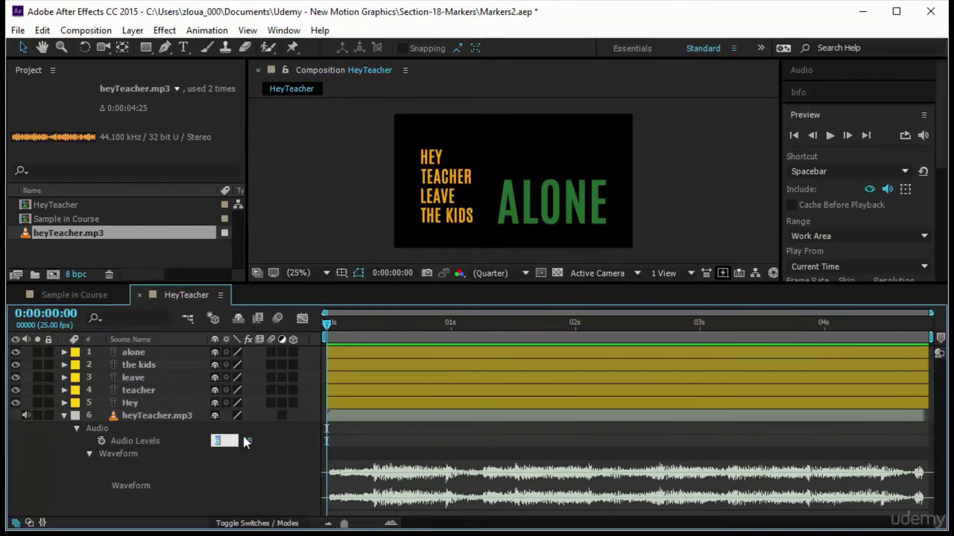
pyautogui.write('0')
pyautogui.press('Return')
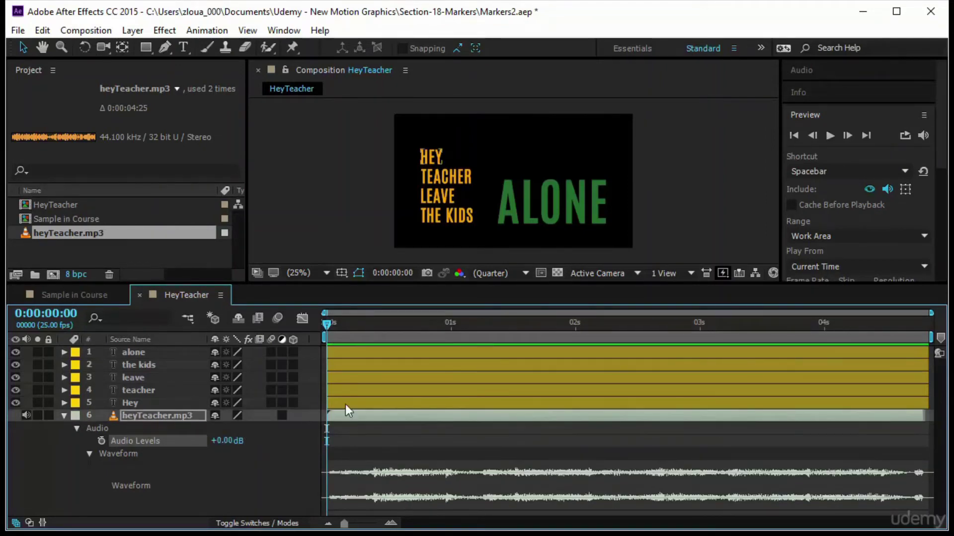
# - Preview the HeyTeacher composition with its audio from the start and stop the playback
pyautogui.click(830, 135)
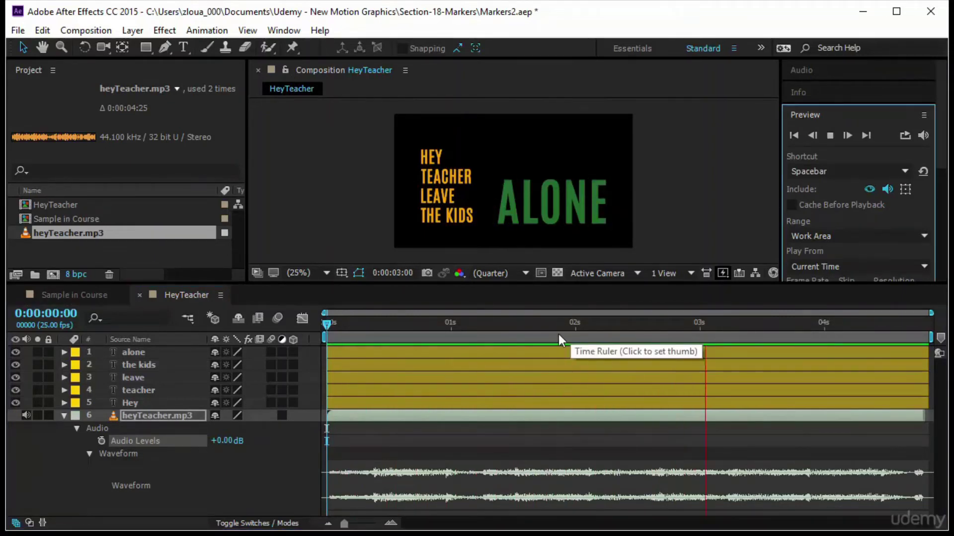
pyautogui.click(347, 321)
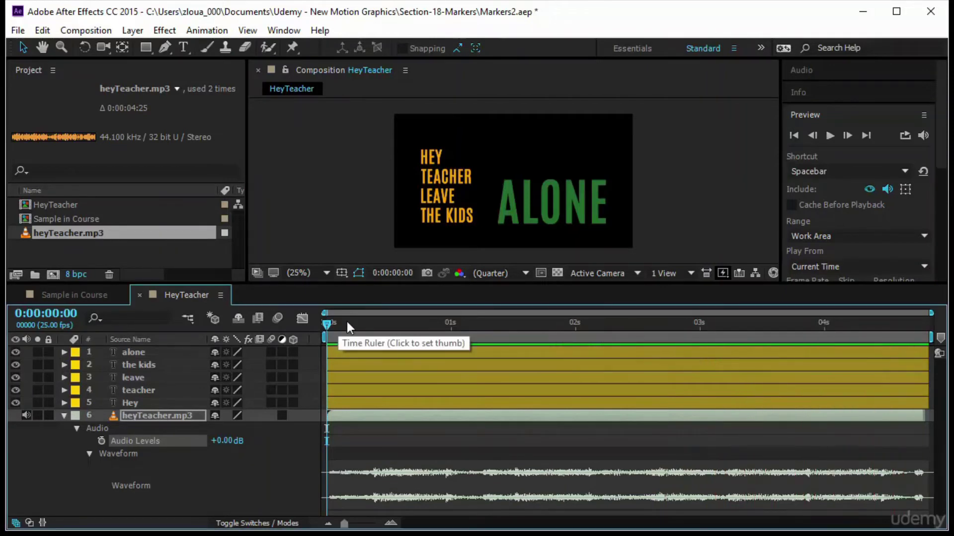
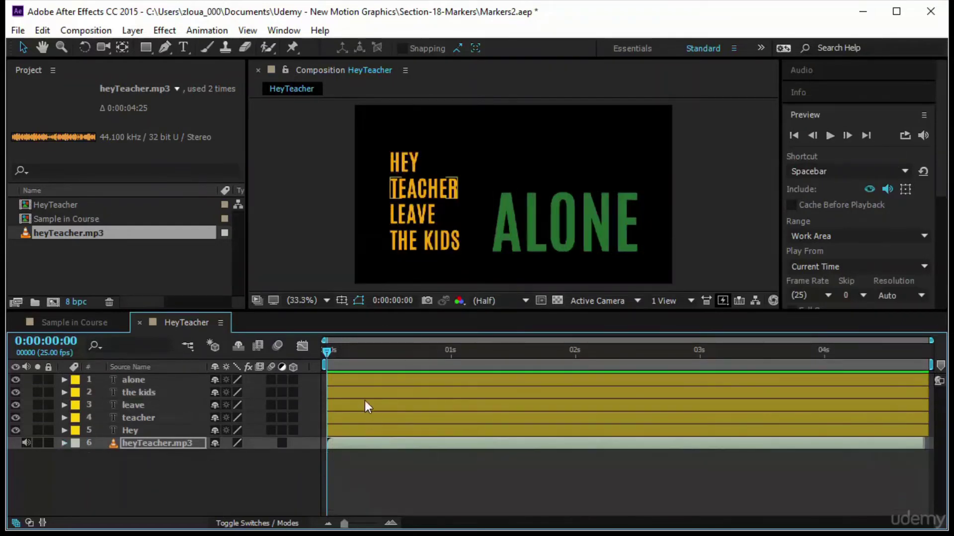
# - Preview the HeyTeacher audio briefly, scrub through the first second of the timeline, and return to the start
pyautogui.press('space')
pyautogui.press('space')
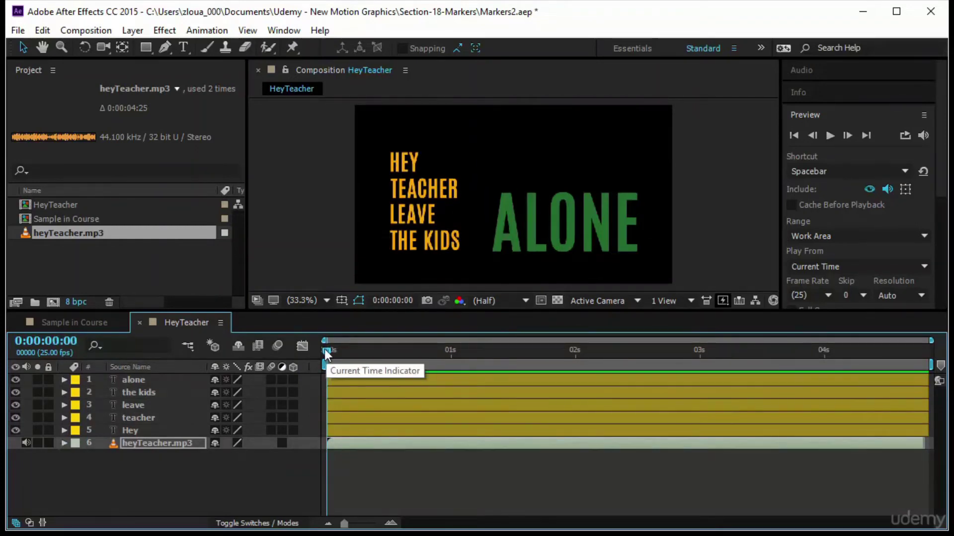
pyautogui.moveTo(325, 352); pyautogui.dragTo(415, 390)
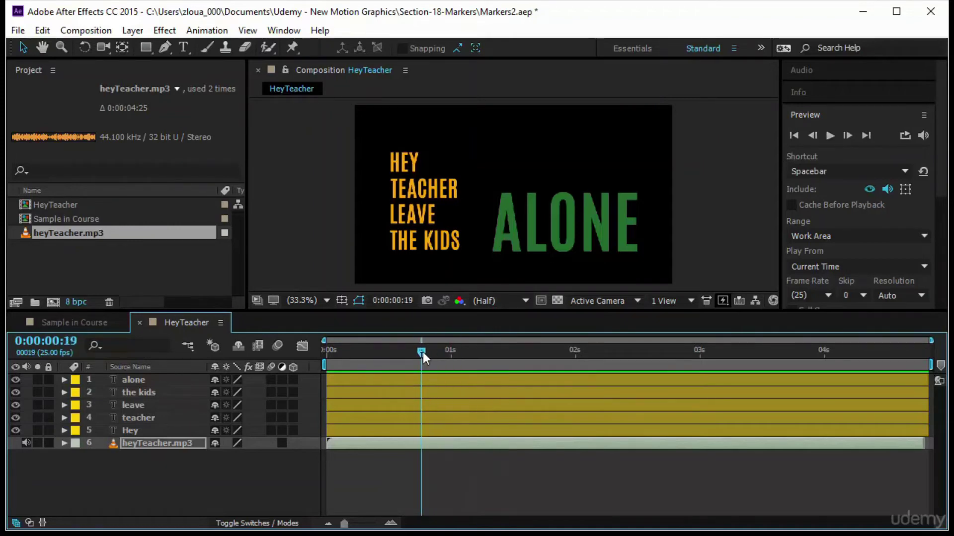
pyautogui.moveTo(422, 352); pyautogui.dragTo(399, 363)
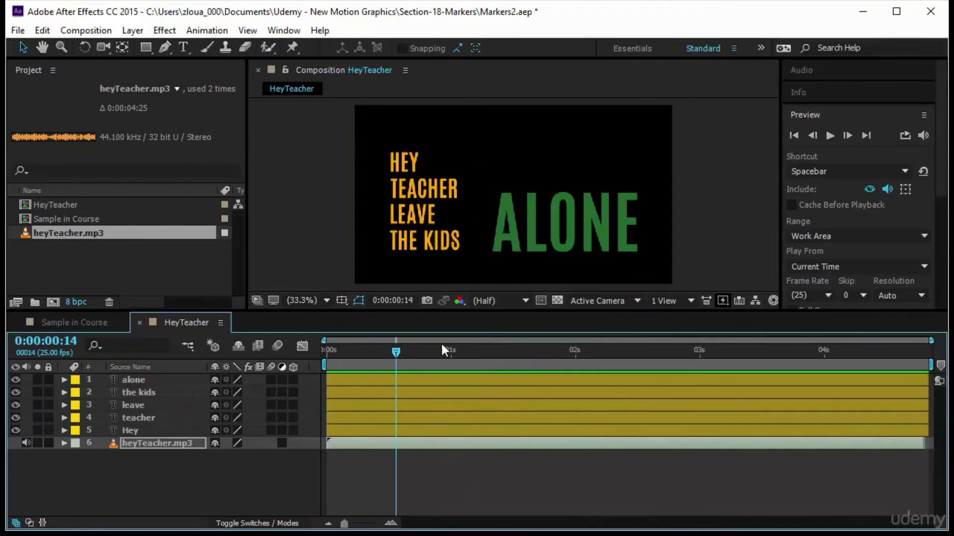
pyautogui.press('Home')
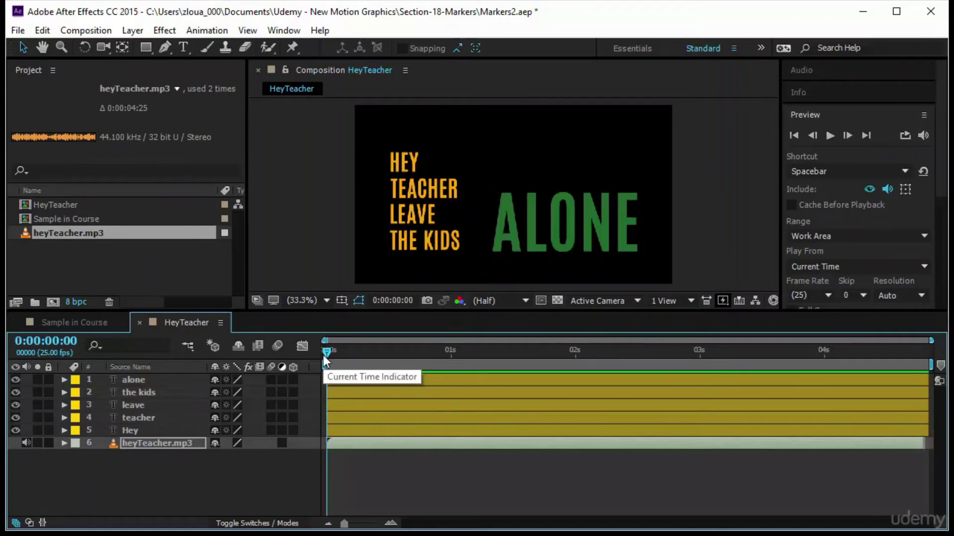
# - With no layer selected, play the composition and add five composition markers on the beats of the sung words
pyautogui.click(258, 472)
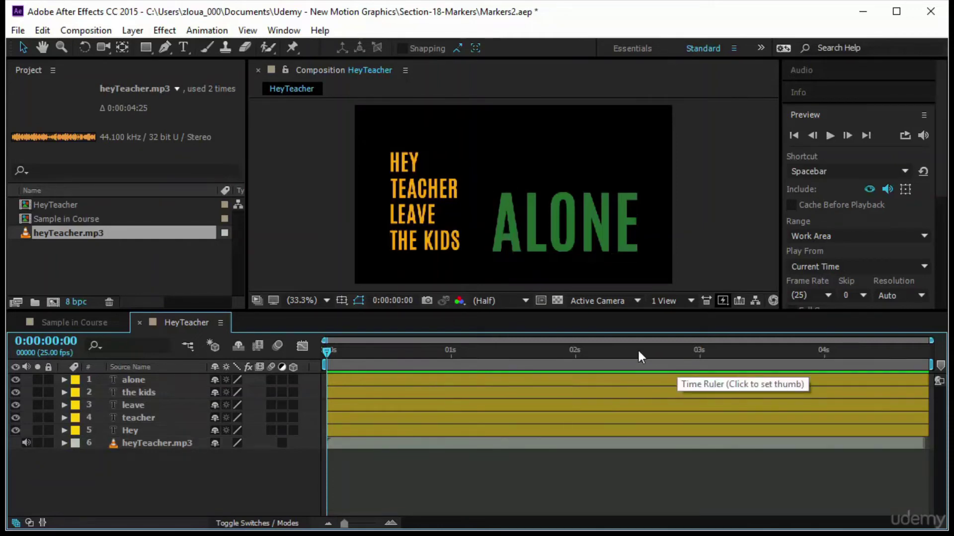
pyautogui.press('space')
pyautogui.press('KP_Multiply')
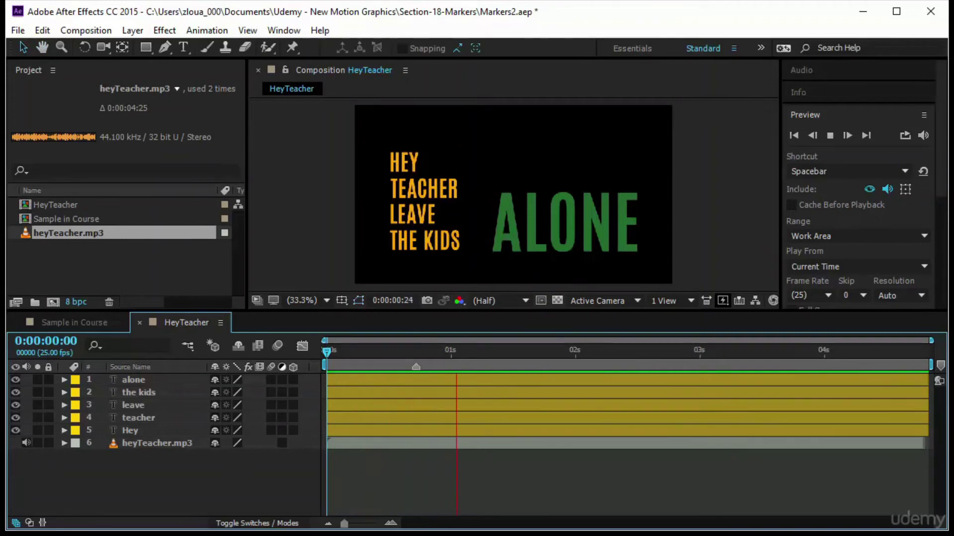
pyautogui.press('KP_Multiply')
pyautogui.press('KP_Multiply')
pyautogui.press('KP_Multiply')
pyautogui.press('KP_Multiply')
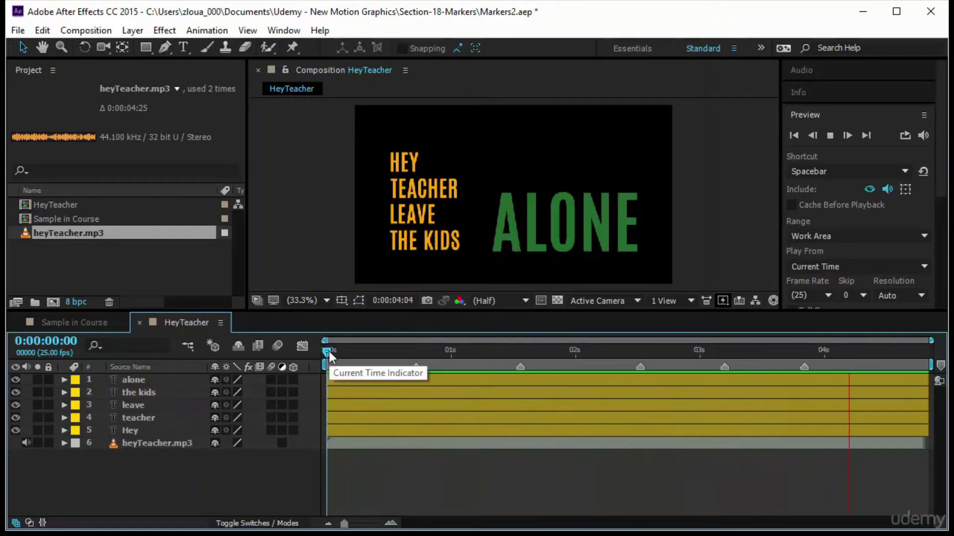
# - Stop playback and shift the last three composition markers slightly earlier, placing the fourth at 0:00:03:03 and the fifth at 0:00:03:19
pyautogui.press('space')
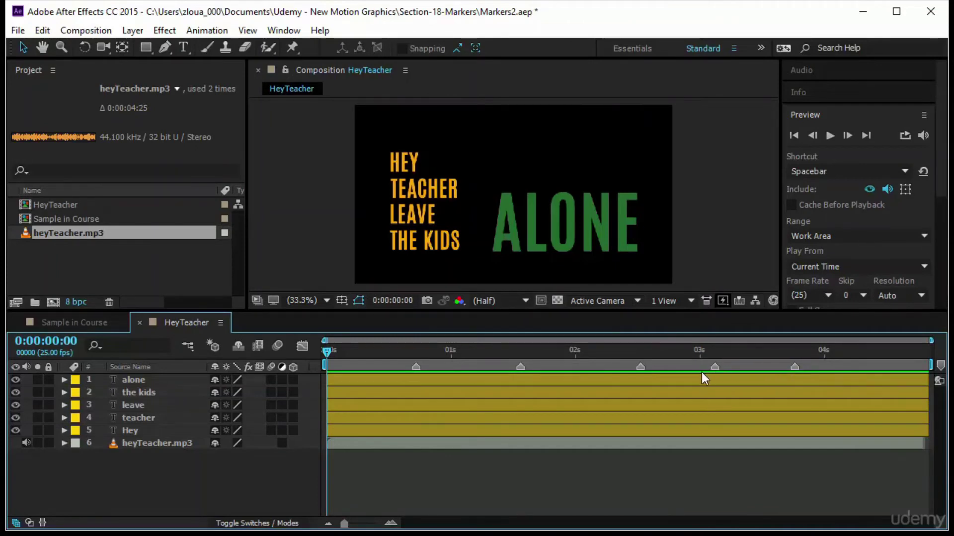
pyautogui.click(636, 368)
pyautogui.press('Home')
# - Comment the first composition marker as Hey and the second as Teacher
pyautogui.doubleClick(415, 367)
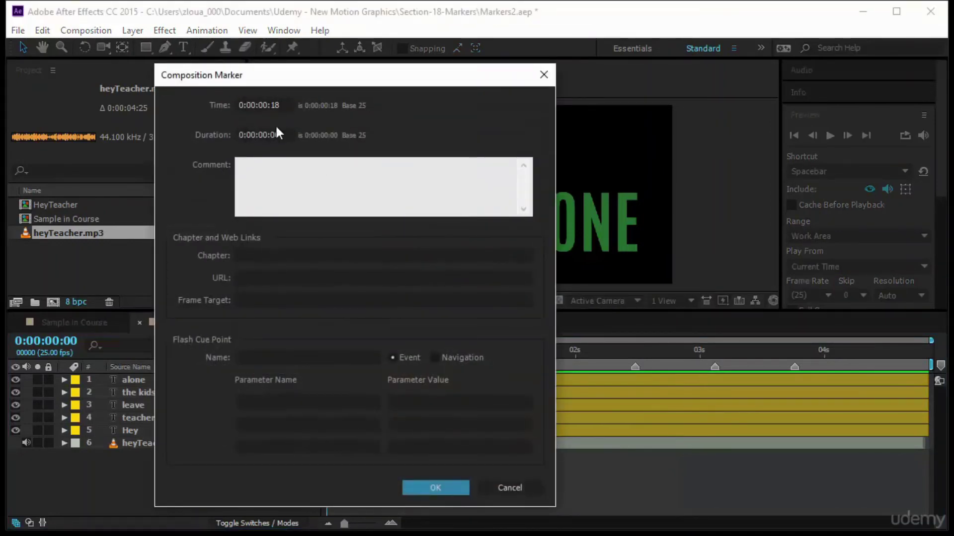
pyautogui.write('Hey')
pyautogui.click(432, 487)
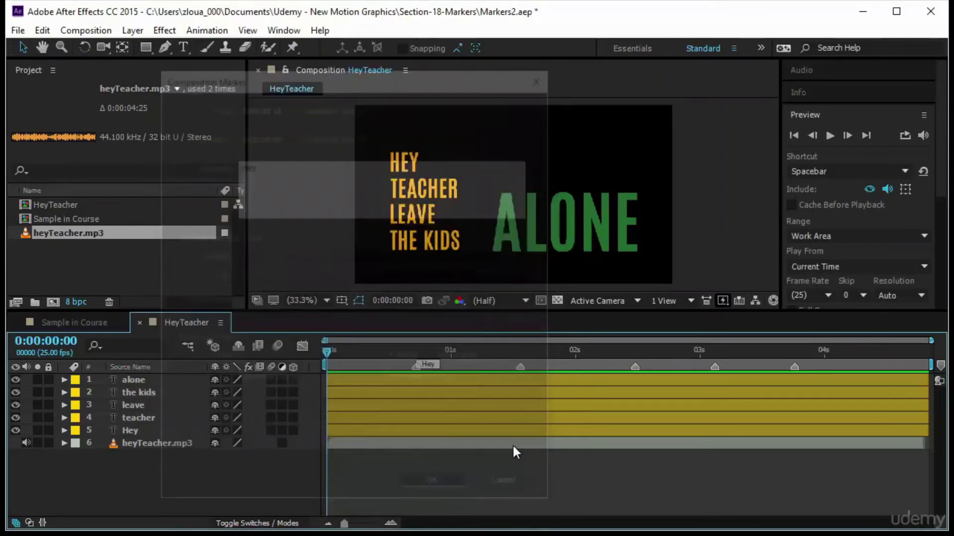
pyautogui.doubleClick(521, 366)
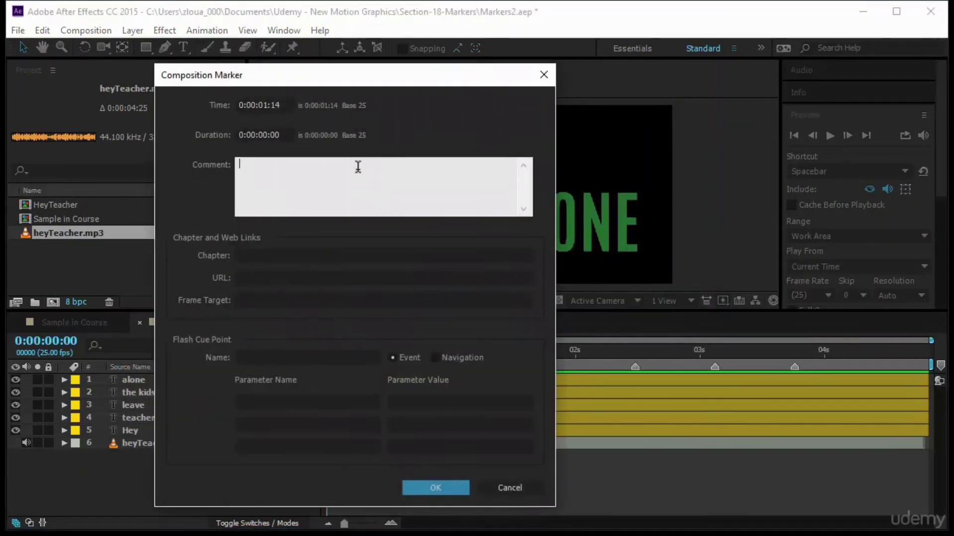
pyautogui.write('Teacher')
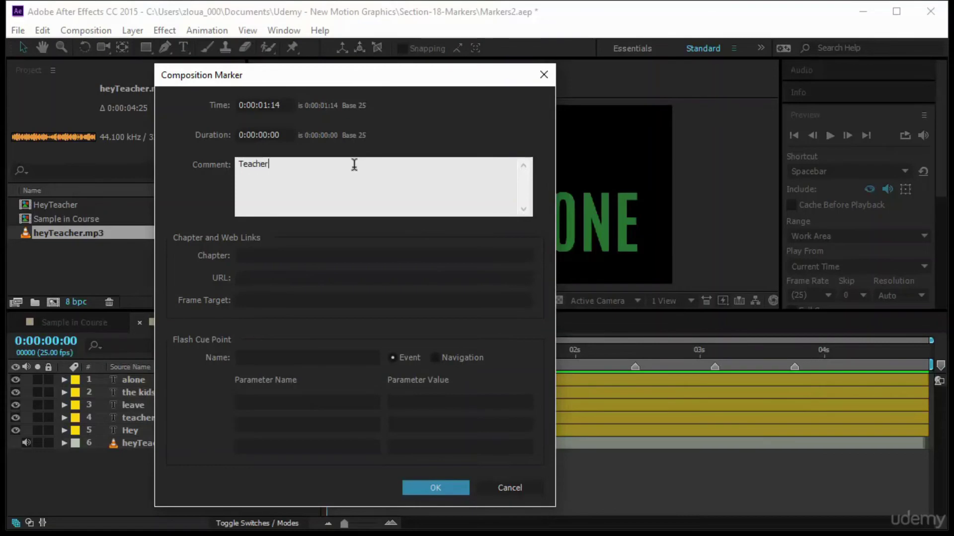
pyautogui.click(415, 488)
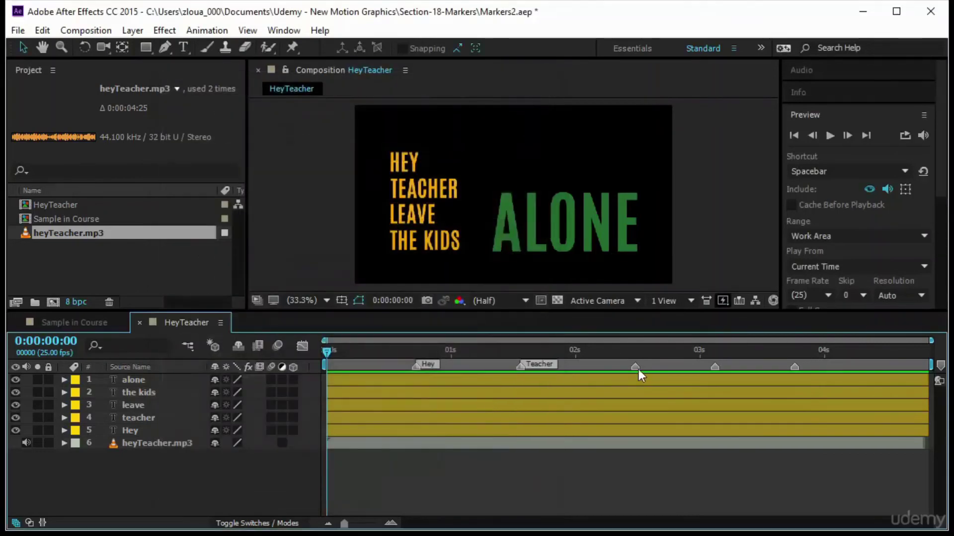
# - Comment the third, fourth and fifth composition markers as Leave, The Kids and Alone
pyautogui.doubleClick(634, 368)
pyautogui.write('Leave')
pyautogui.press('Return')
pyautogui.click(440, 491)
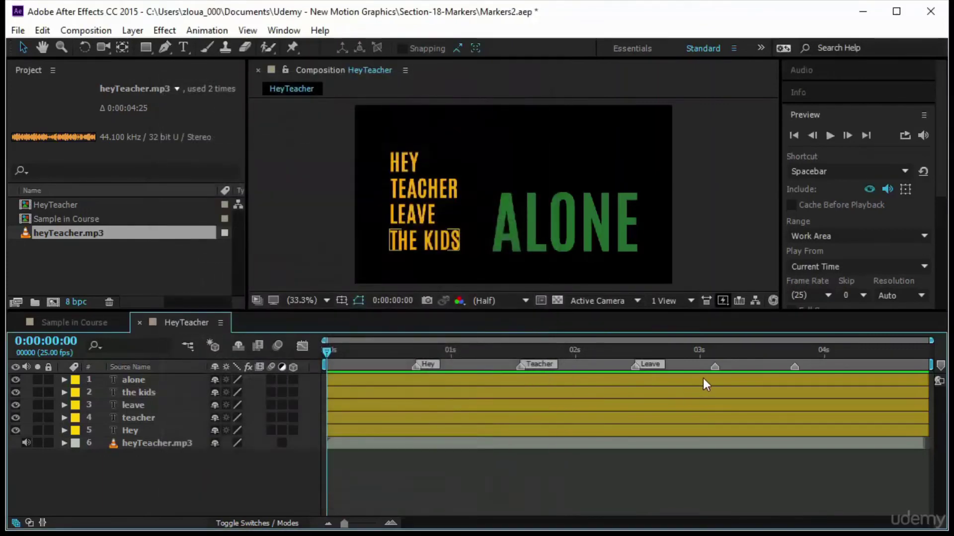
pyautogui.doubleClick(714, 367)
pyautogui.write('The Kids')
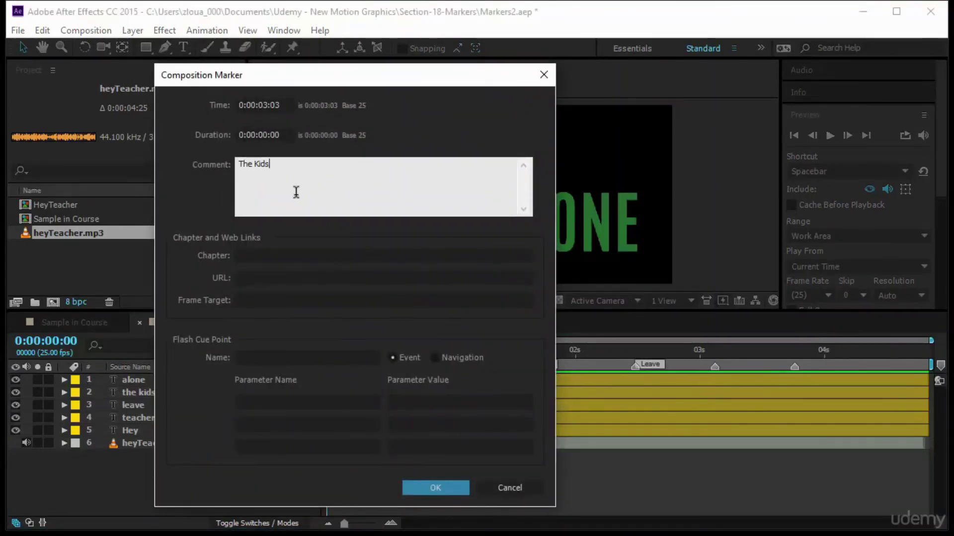
pyautogui.click(436, 488)
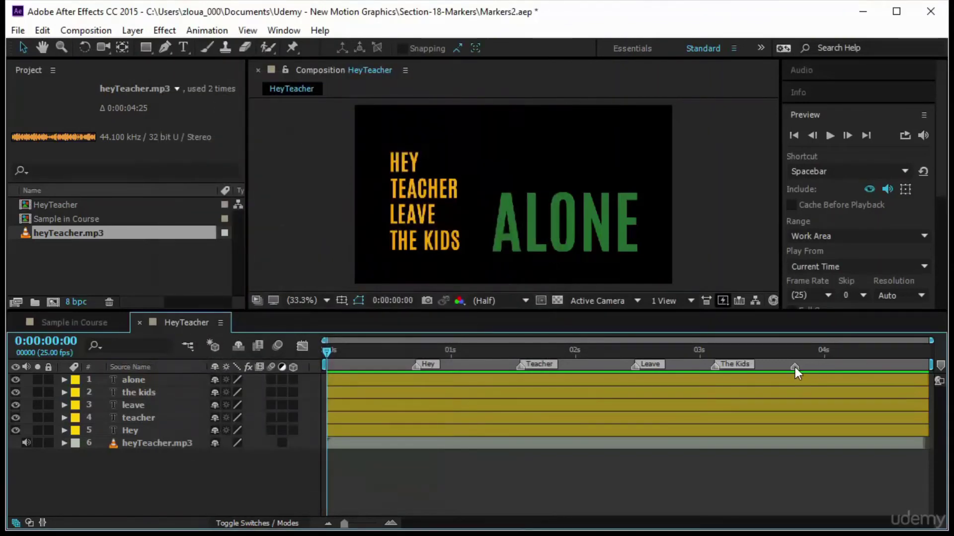
pyautogui.doubleClick(795, 367)
pyautogui.write('Alone')
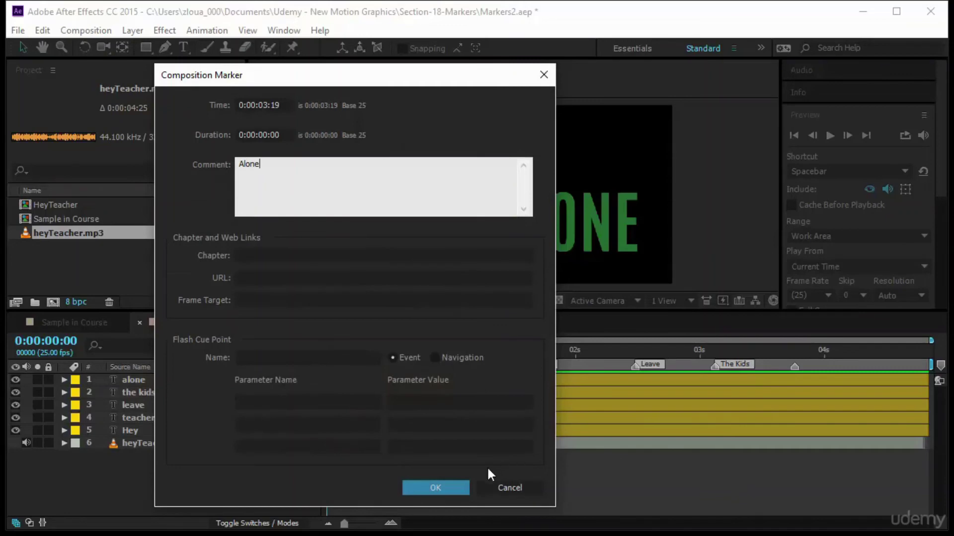
pyautogui.click(465, 484)
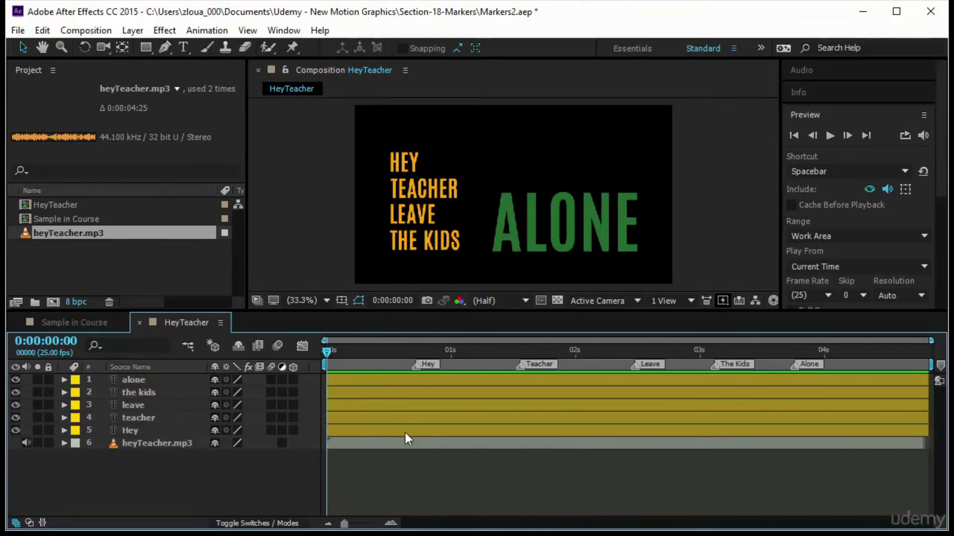
# - Add a layer marker to heyTeacher.mp3 at the Hey composition marker, 0:00:00:18
pyautogui.moveTo(322, 350); pyautogui.dragTo(416, 363)
pyautogui.click(143, 447)
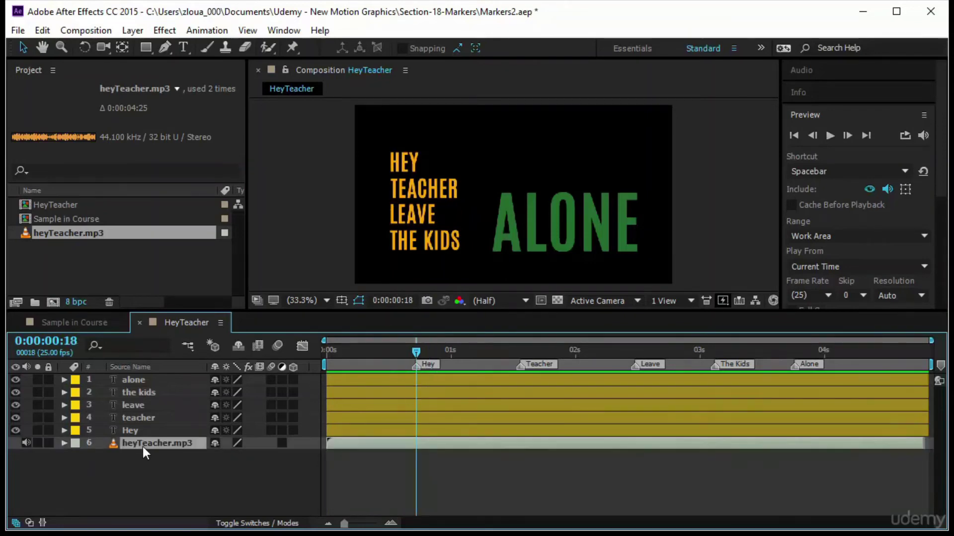
pyautogui.press('KP_Multiply')
# - Try sliding the heyTeacher.mp3 layer with its marker along the timeline and return it to its original position
pyautogui.moveTo(375, 442); pyautogui.dragTo(535, 442)
pyautogui.moveTo(364, 466)
pyautogui.mouseDown()
pyautogui.moveTo(418, 467)
pyautogui.moveTo(374, 472)
pyautogui.moveTo(401, 472)
pyautogui.mouseUp()
pyautogui.moveTo(449, 447)
pyautogui.mouseDown()
pyautogui.moveTo(433, 450)
pyautogui.moveTo(442, 455)
pyautogui.moveTo(444, 446)
pyautogui.mouseUp()
# - Reveal the Scale property of all five text layers and set a Scale keyframe for each at 0:00:00:00
pyautogui.click(145, 430)
pyautogui.keyDown('shift'); pyautogui.click(154, 381); pyautogui.keyUp('shift')
pyautogui.press('s')
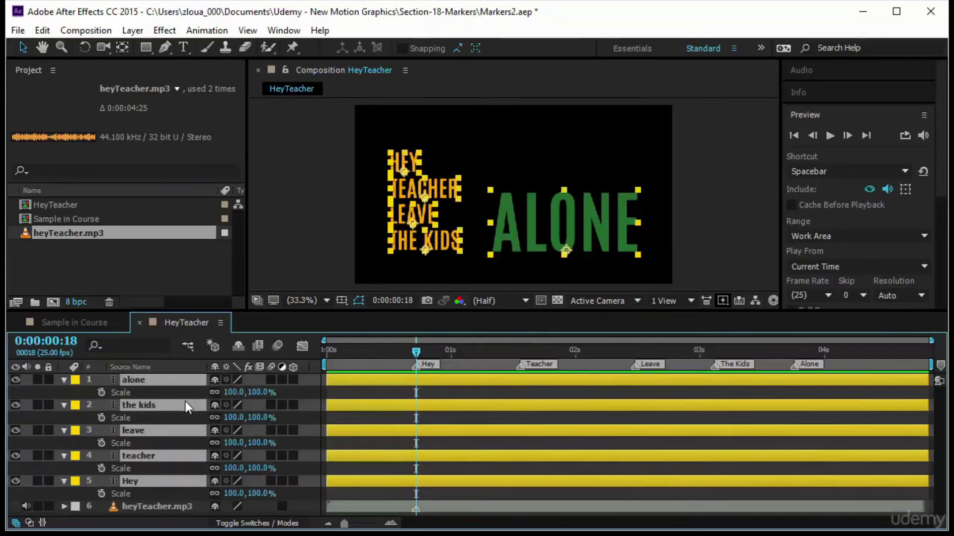
pyautogui.press('Home')
pyautogui.hotkey('alt', 'shift', 's')
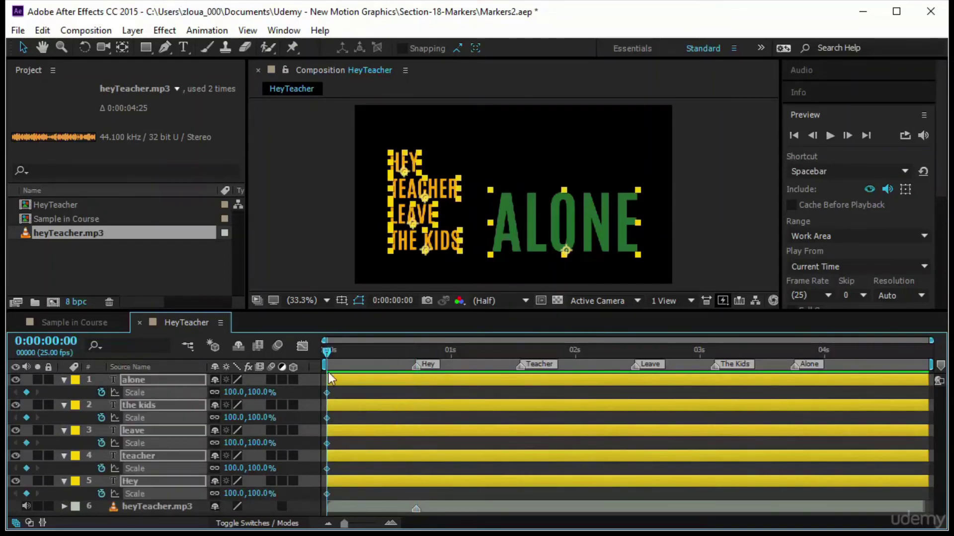
# - Add 100% Scale keyframes at 0:00:00:05 to all five text layers and set their Scale at 0:00:00:00 to 0%
pyautogui.moveTo(329, 353); pyautogui.dragTo(353, 355)
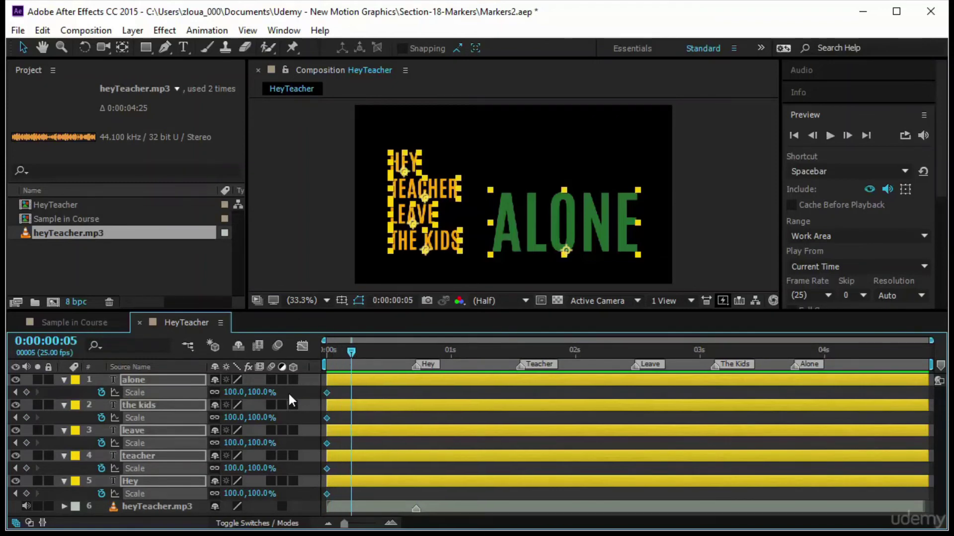
pyautogui.click(26, 392)
pyautogui.press('Home')
pyautogui.click(233, 392)
pyautogui.write('0')
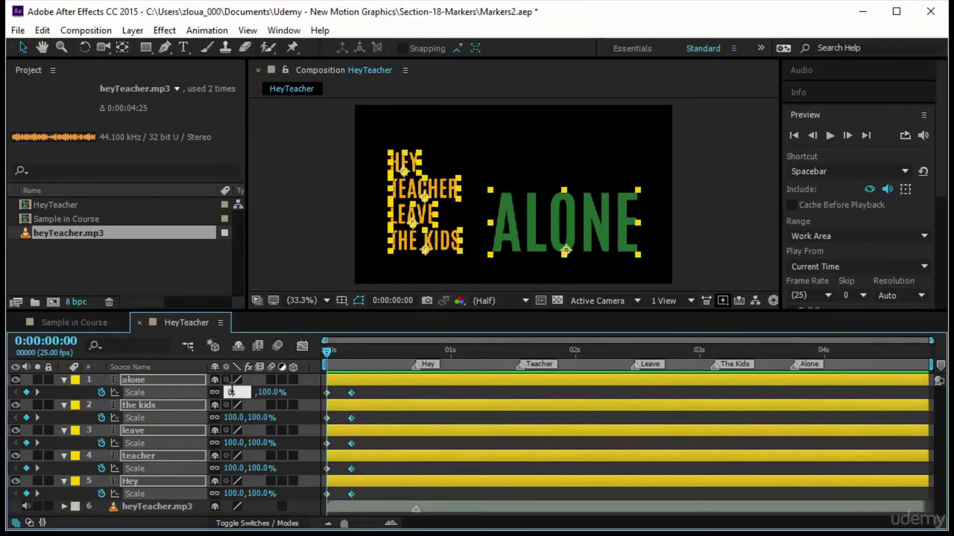
pyautogui.press('Return')
# - Apply Easy Ease to all the Scale keyframes and show their value graph enlarged in the Graph Editor
pyautogui.moveTo(324, 355); pyautogui.dragTo(312, 506)
pyautogui.press('F9')
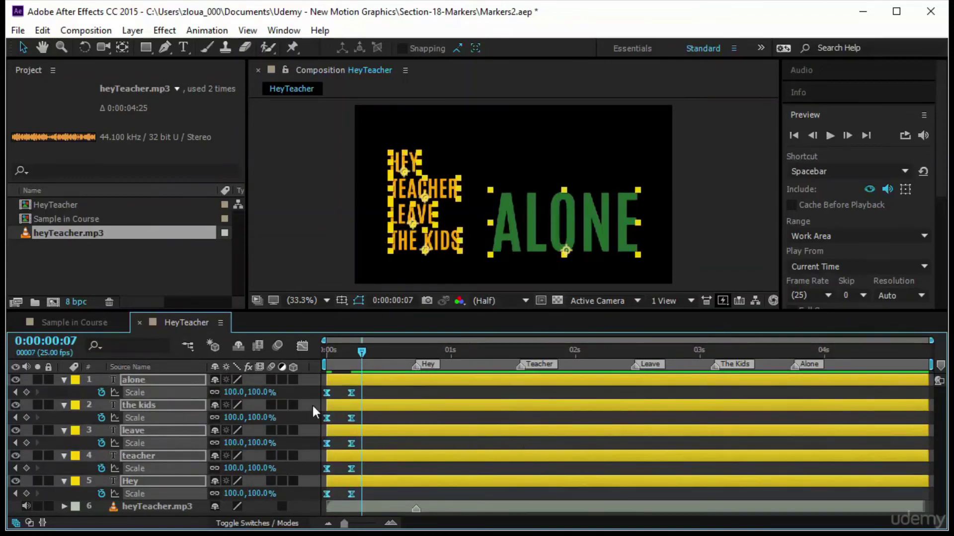
pyautogui.click(302, 346)
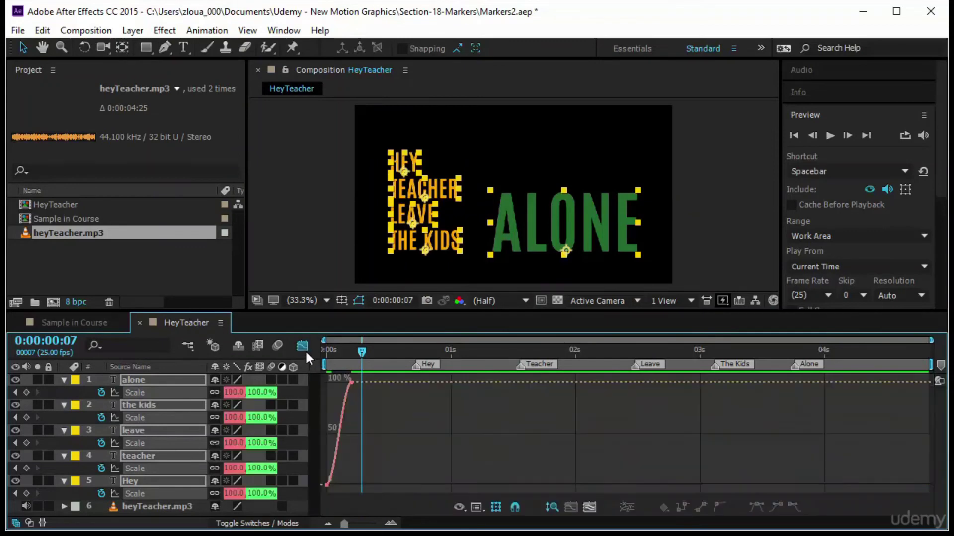
pyautogui.click(477, 506)
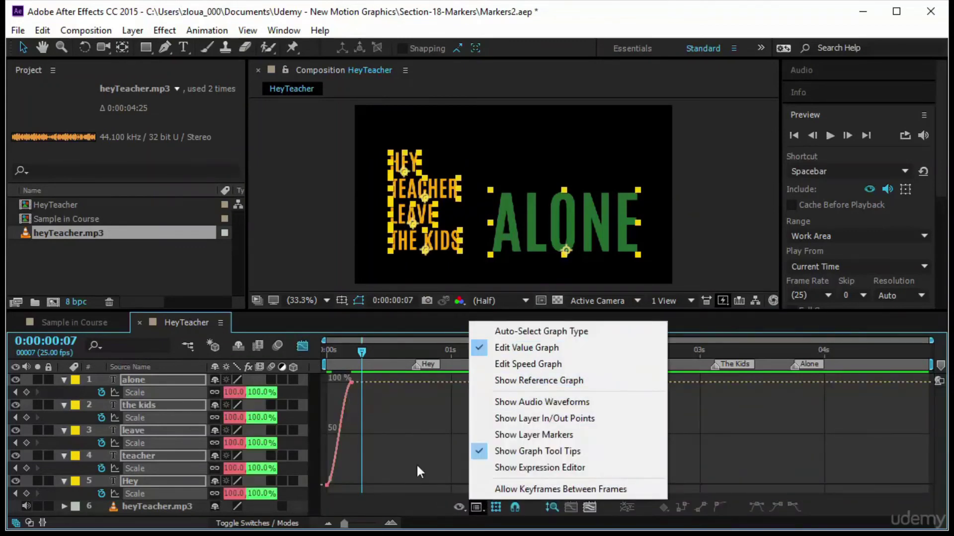
pyautogui.moveTo(336, 525); pyautogui.dragTo(376, 525)
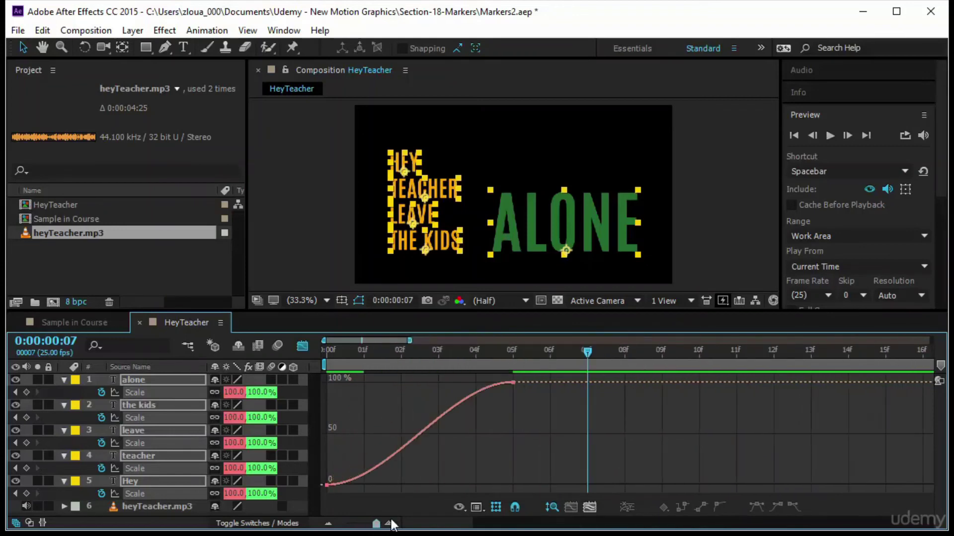
# - Reshape the Scale curve's handles so it rises gradually from the first keyframe and overshoots 100% before the frame 5 keyframe
pyautogui.click(512, 382)
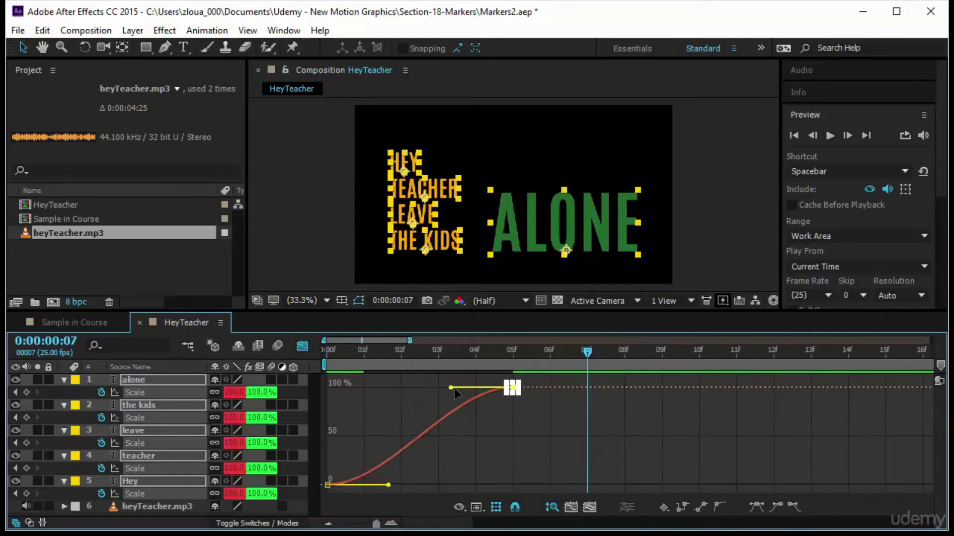
pyautogui.moveTo(453, 386)
pyautogui.mouseDown()
pyautogui.moveTo(457, 372)
pyautogui.moveTo(473, 372)
pyautogui.moveTo(461, 374)
pyautogui.mouseUp()
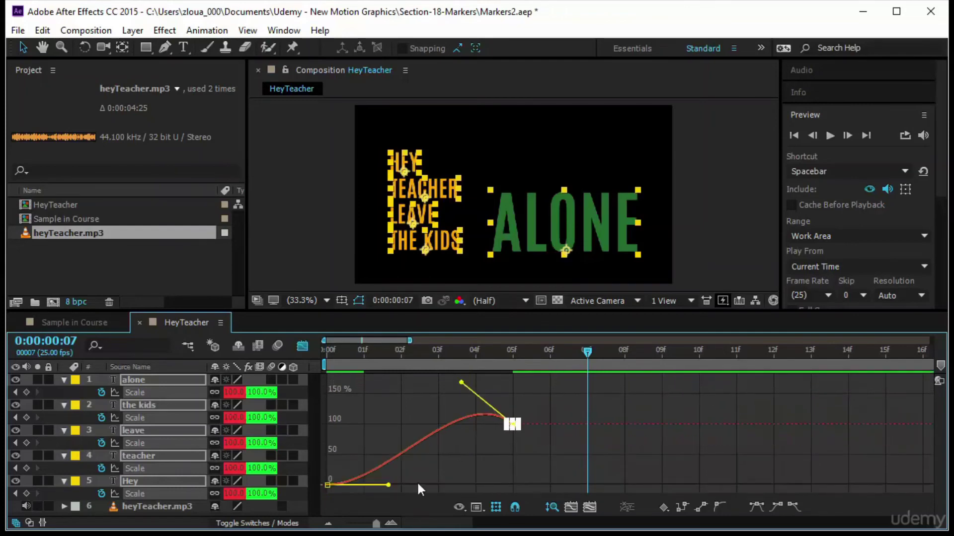
pyautogui.moveTo(388, 486); pyautogui.dragTo(317, 495)
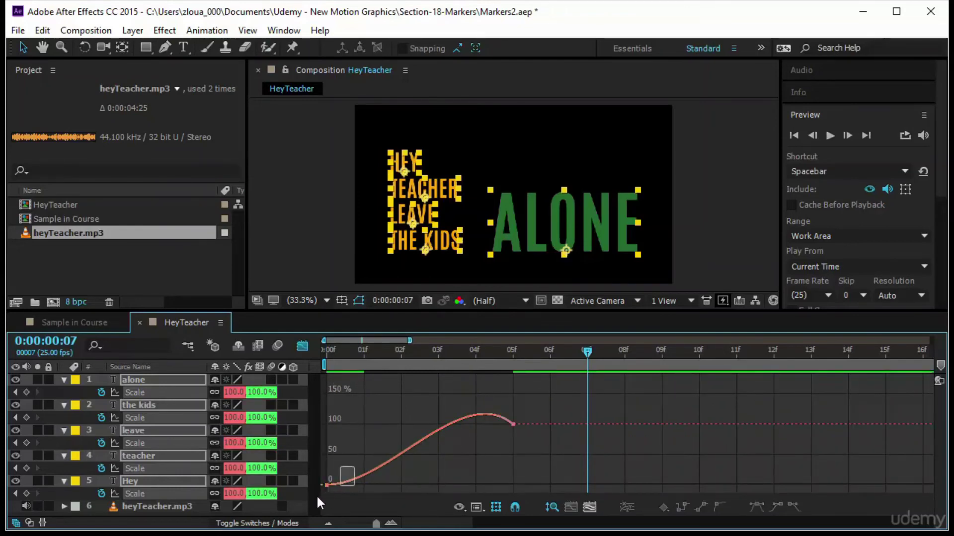
pyautogui.moveTo(391, 478); pyautogui.dragTo(466, 451)
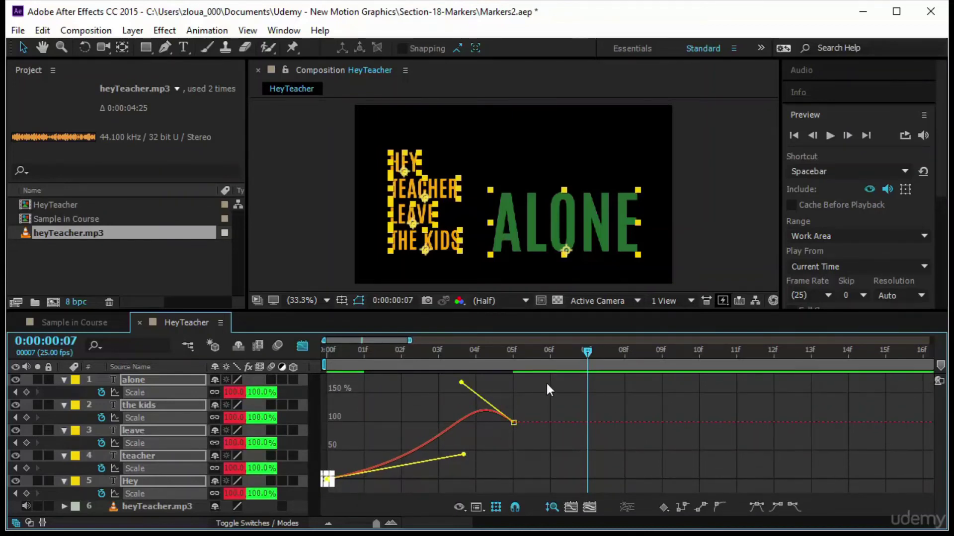
# - Preview the text scale animation from the start, stop it there, and leave the Graph Editor
pyautogui.moveTo(586, 352); pyautogui.dragTo(245, 426)
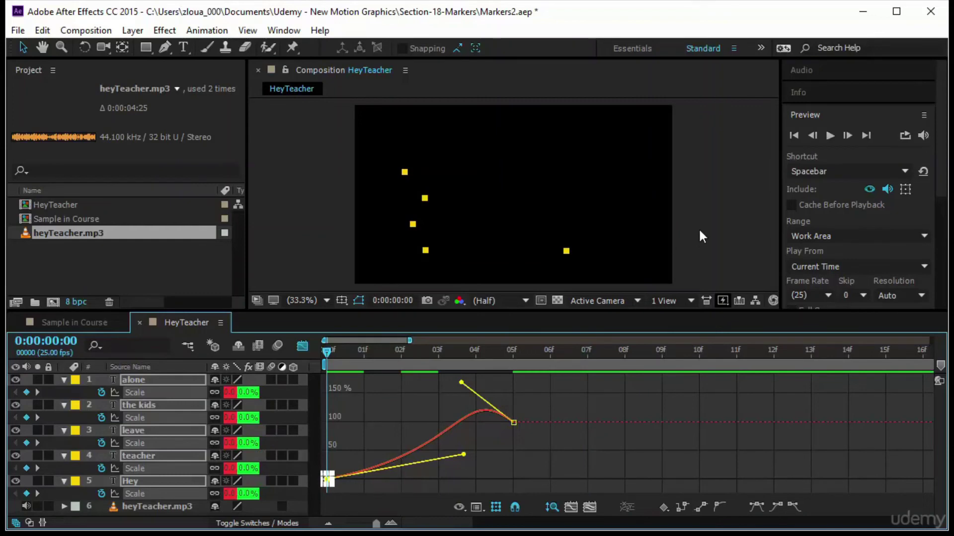
pyautogui.click(829, 136)
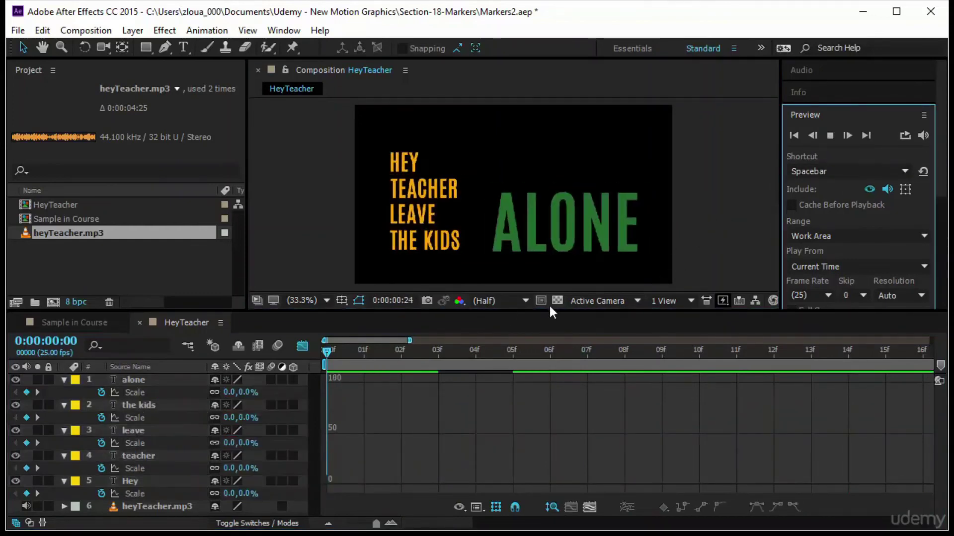
pyautogui.click(328, 351)
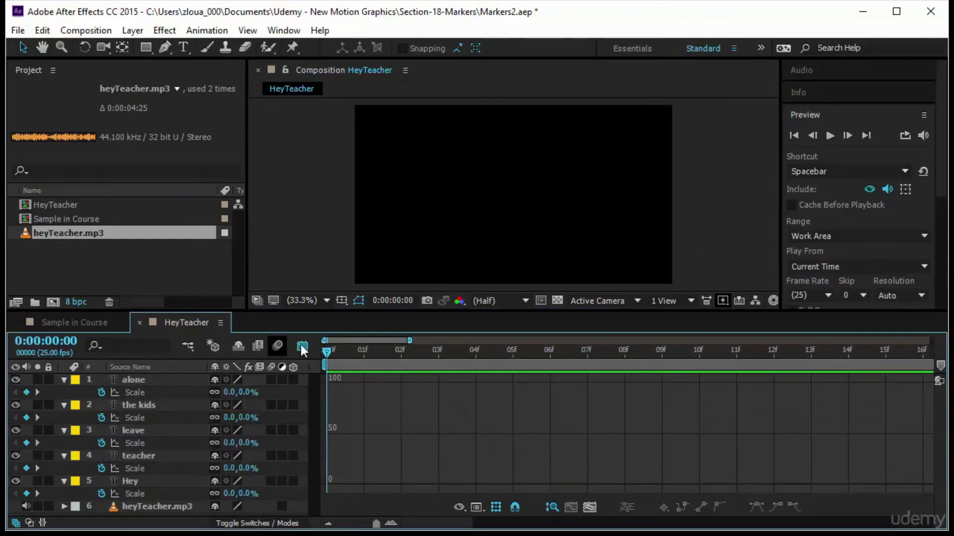
pyautogui.click(301, 347)
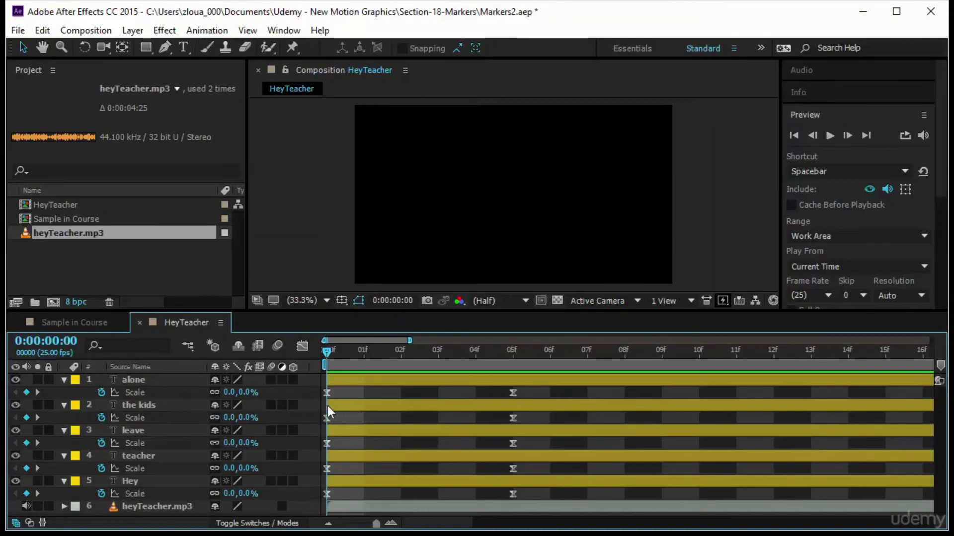
# - Slide the Hey layer along the timeline so its second Scale keyframe lands on the Hey marker at 0:00:00:18
pyautogui.moveTo(375, 365); pyautogui.dragTo(660, 389)
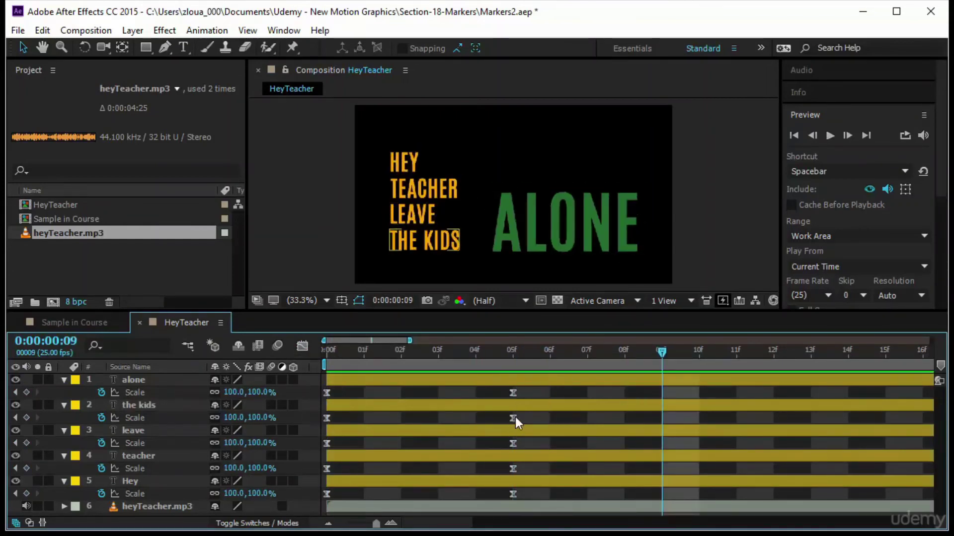
pyautogui.moveTo(650, 354); pyautogui.dragTo(319, 408)
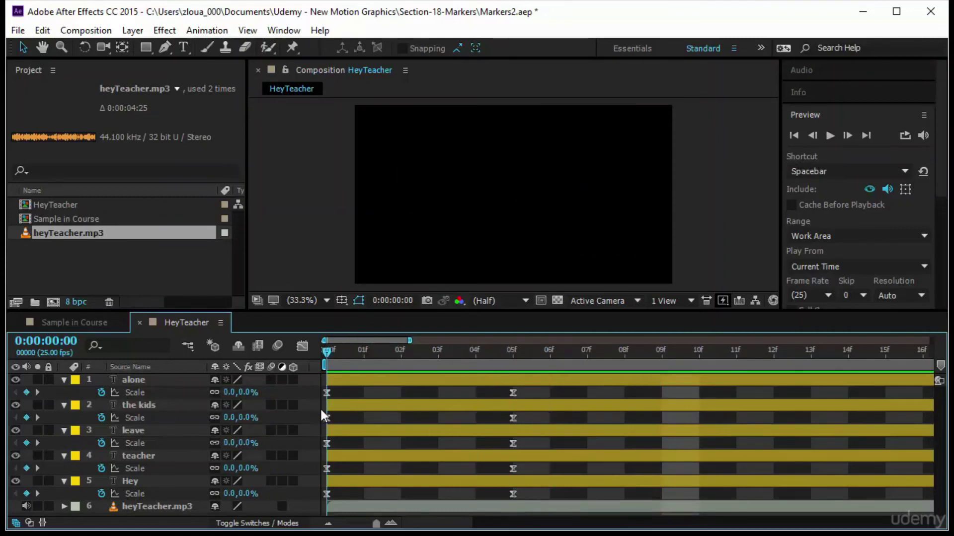
pyautogui.moveTo(377, 524); pyautogui.dragTo(325, 528)
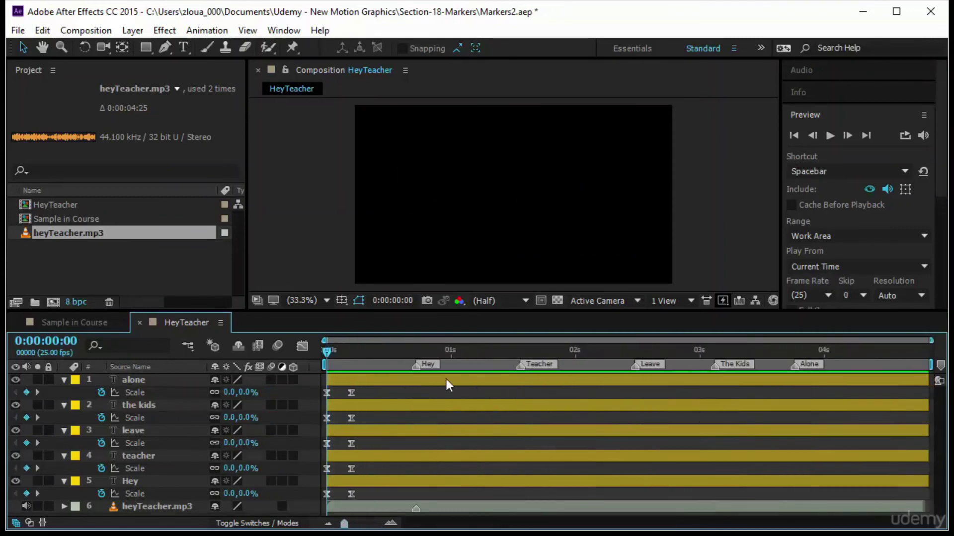
pyautogui.click(170, 482)
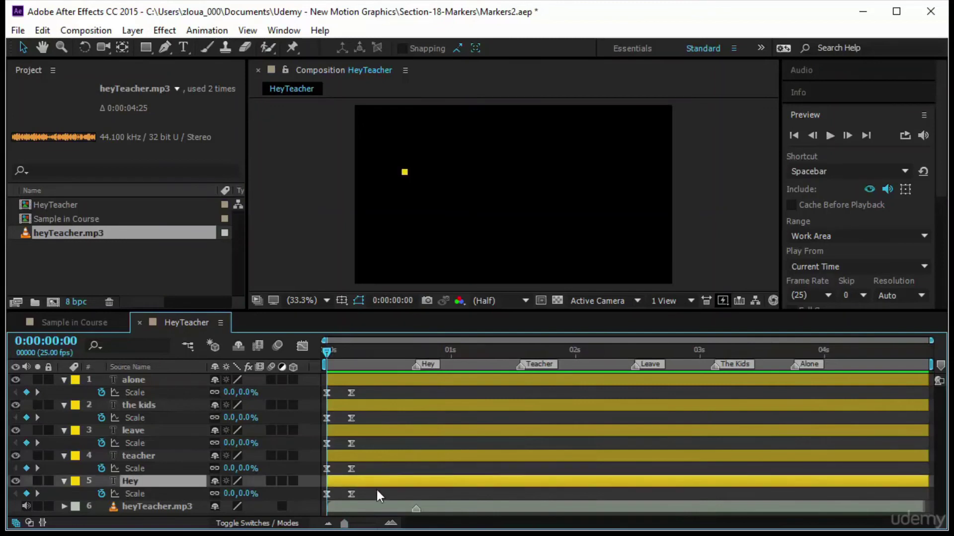
pyautogui.moveTo(376, 482); pyautogui.dragTo(429, 484)
pyautogui.moveTo(327, 354); pyautogui.dragTo(416, 358)
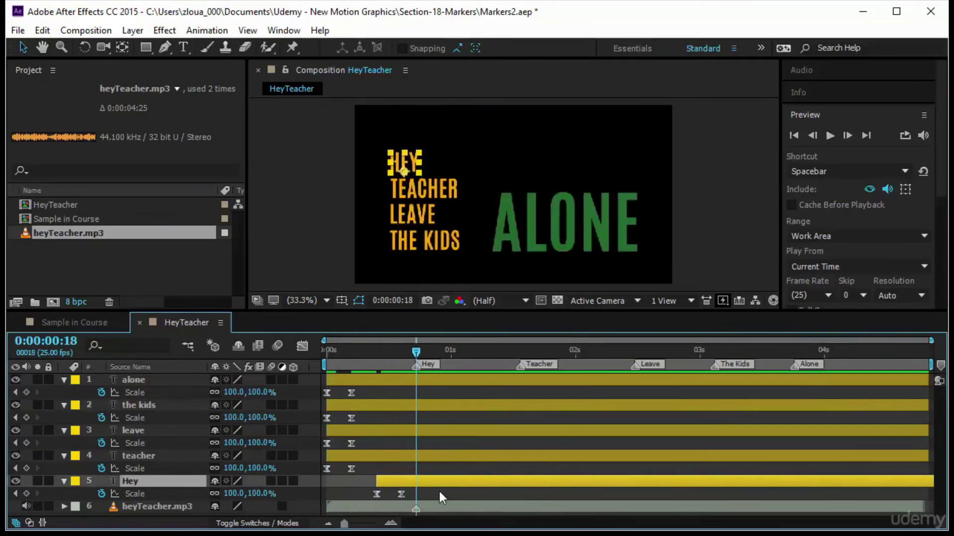
pyautogui.hotkey('alt', 'pagedown')
pyautogui.hotkey('alt', 'pagedown')
pyautogui.hotkey('alt', 'pagedown')
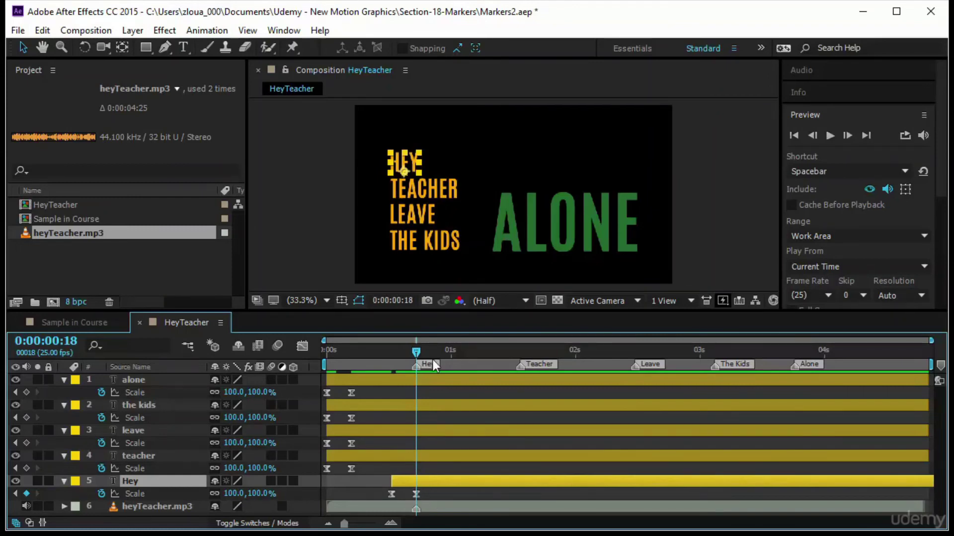
# - Slide the teacher and leave layers so their second Scale keyframes land on the Teacher marker at 0:00:01:14 and the Leave marker at 0:00:02:12
pyautogui.press('pagedown')
pyautogui.moveTo(472, 351); pyautogui.dragTo(520, 352)
pyautogui.click(539, 452)
pyautogui.moveTo(539, 453); pyautogui.dragTo(581, 456)
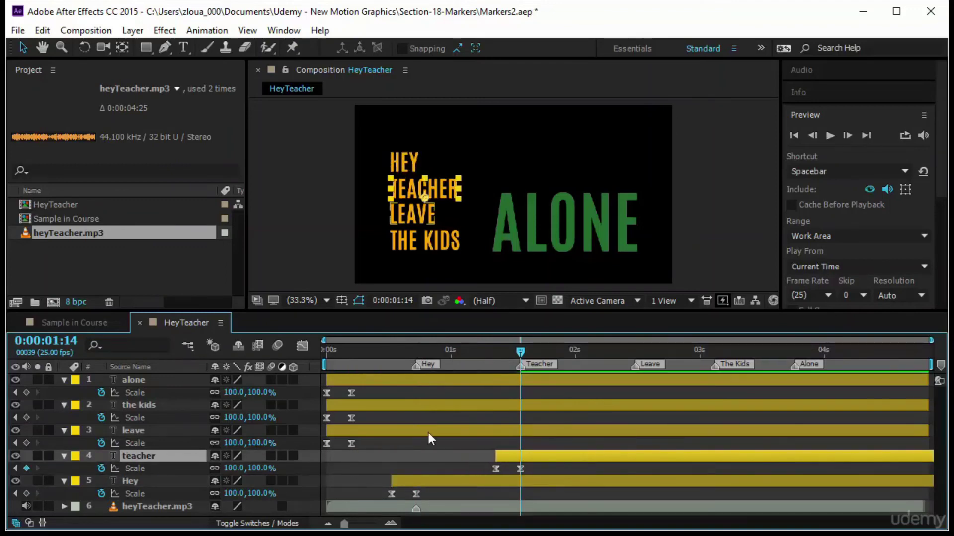
pyautogui.moveTo(557, 357); pyautogui.dragTo(638, 370)
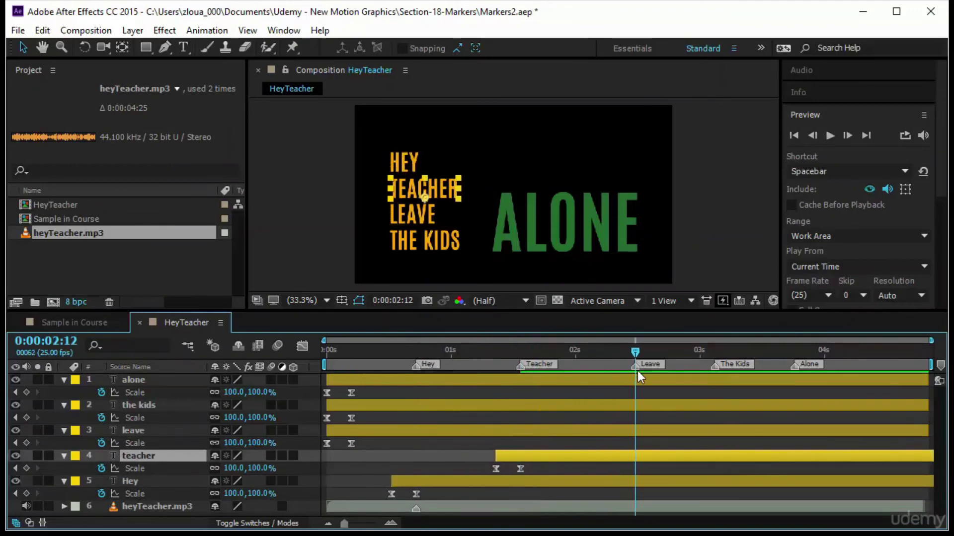
pyautogui.moveTo(493, 431); pyautogui.dragTo(771, 430)
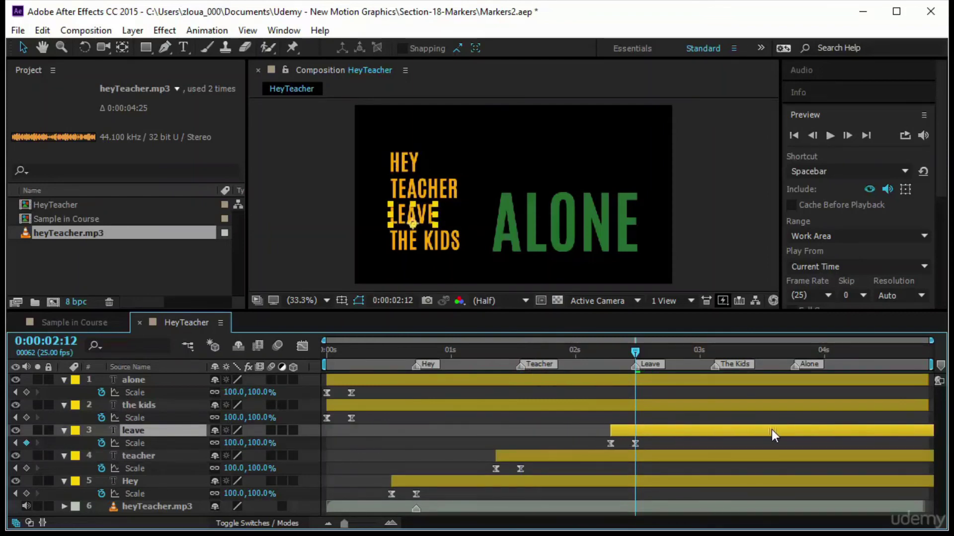
# - Slide the the kids and alone layers so their second Scale keyframes land on the The Kids marker and the Alone marker at 0:00:03:19
pyautogui.moveTo(665, 354)
pyautogui.mouseDown()
pyautogui.moveTo(720, 368)
pyautogui.moveTo(710, 368)
pyautogui.mouseUp()
pyautogui.moveTo(561, 405); pyautogui.dragTo(883, 409)
pyautogui.moveTo(489, 379); pyautogui.dragTo(896, 382)
pyautogui.moveTo(715, 353); pyautogui.dragTo(802, 384)
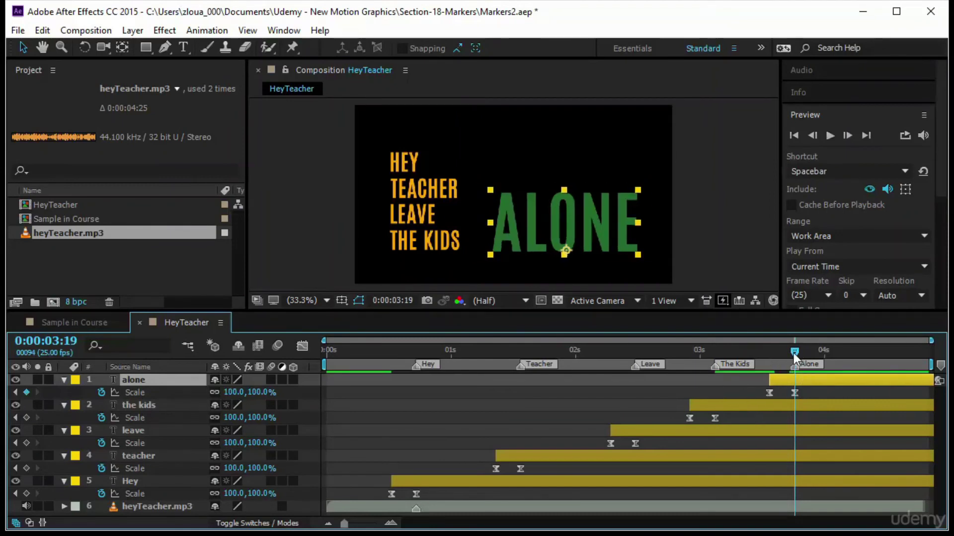
# - Preview the timed text animation from the start, check the frame at 0:00:04:00, and return to the start
pyautogui.press('Home')
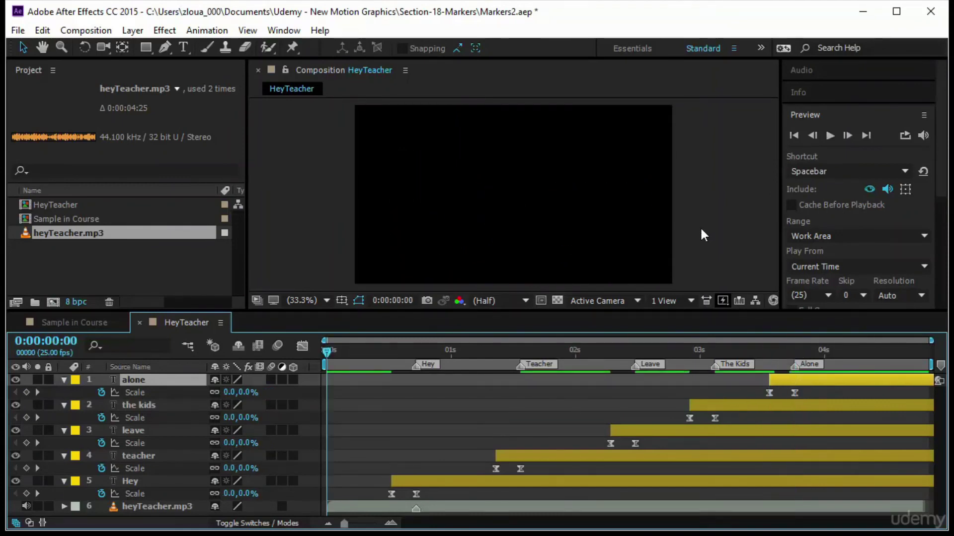
pyautogui.click(834, 135)
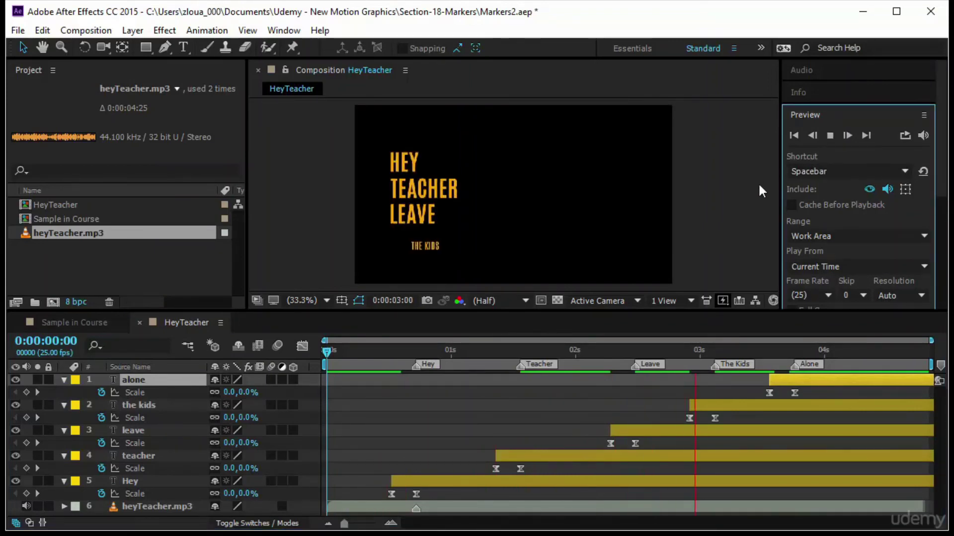
pyautogui.click(733, 202)
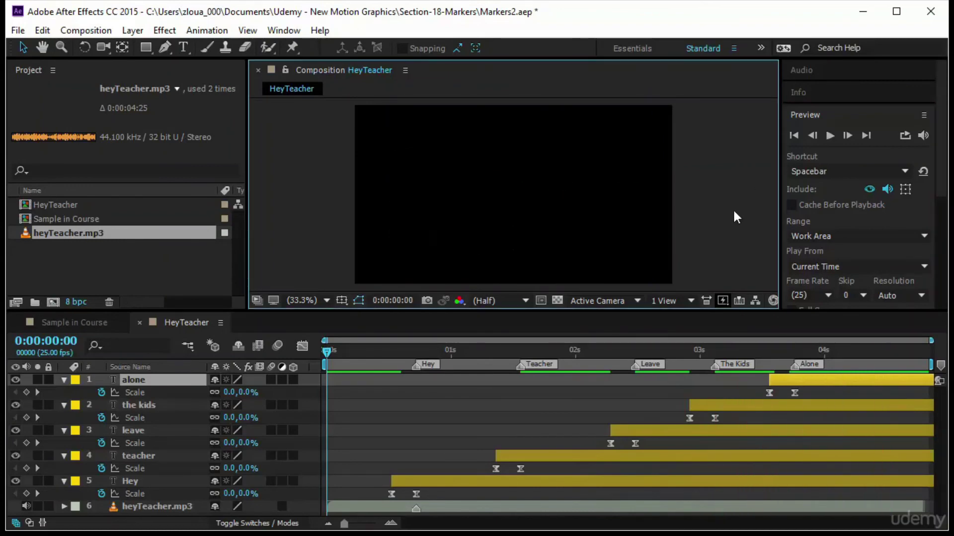
pyautogui.click(824, 351)
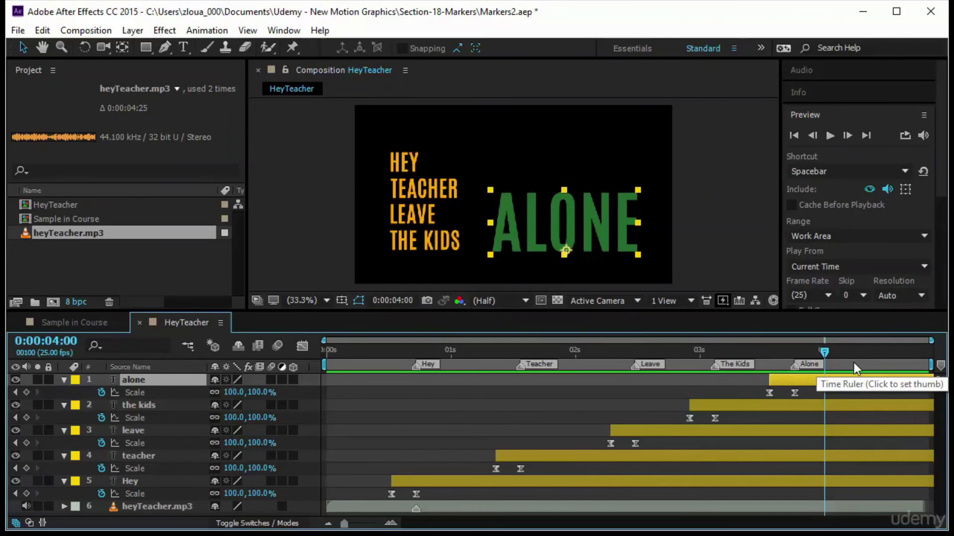
pyautogui.press('Home')
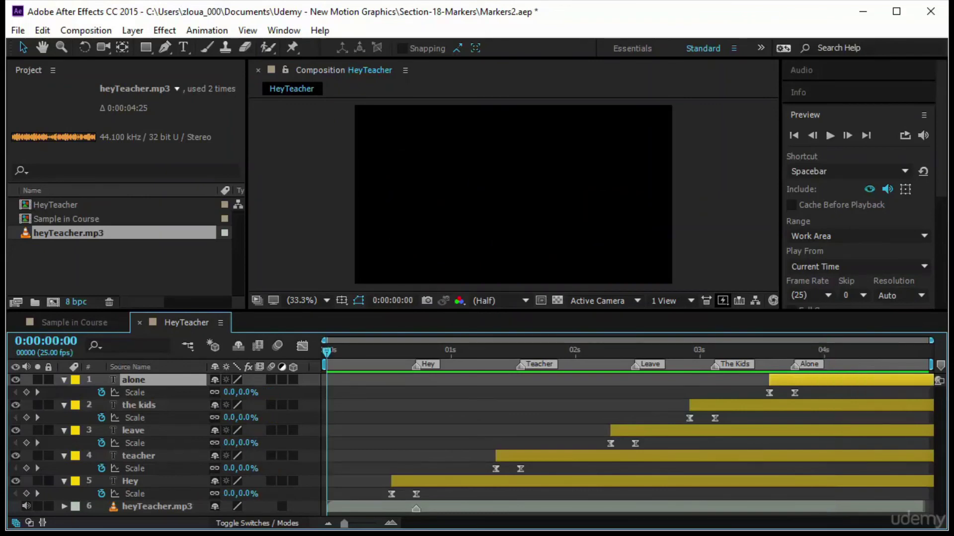
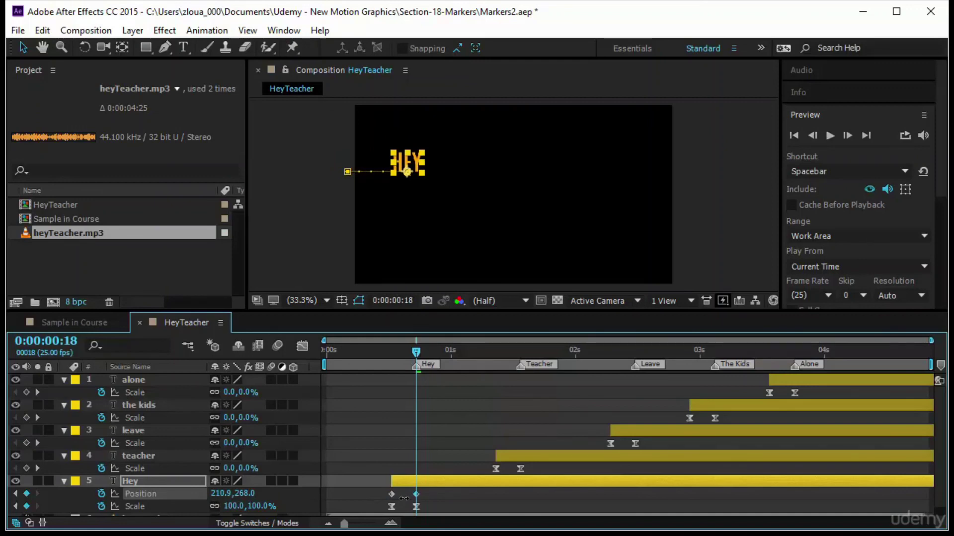
# - Scrub back through the Hey layer's Position animation to 0:00:00:11 and deselect the layer
pyautogui.moveTo(404, 355); pyautogui.dragTo(381, 387)
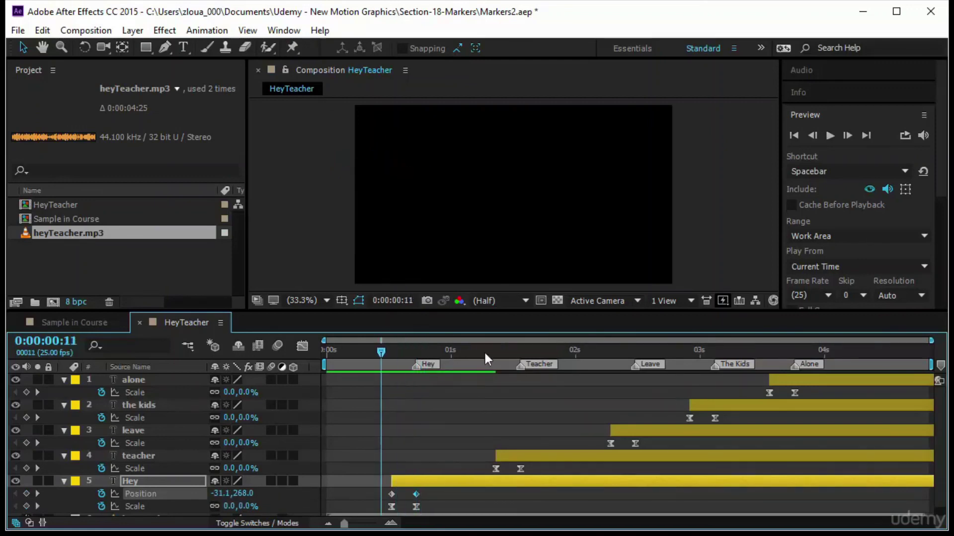
pyautogui.click(448, 451)
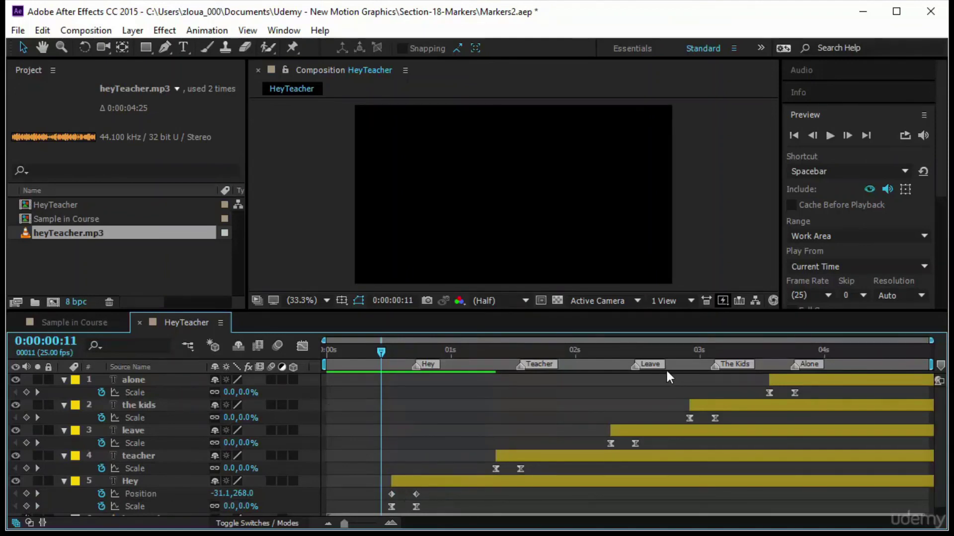
# - Try deleting all the composition markers and undo the deletion
pyautogui.rightClick(418, 365)
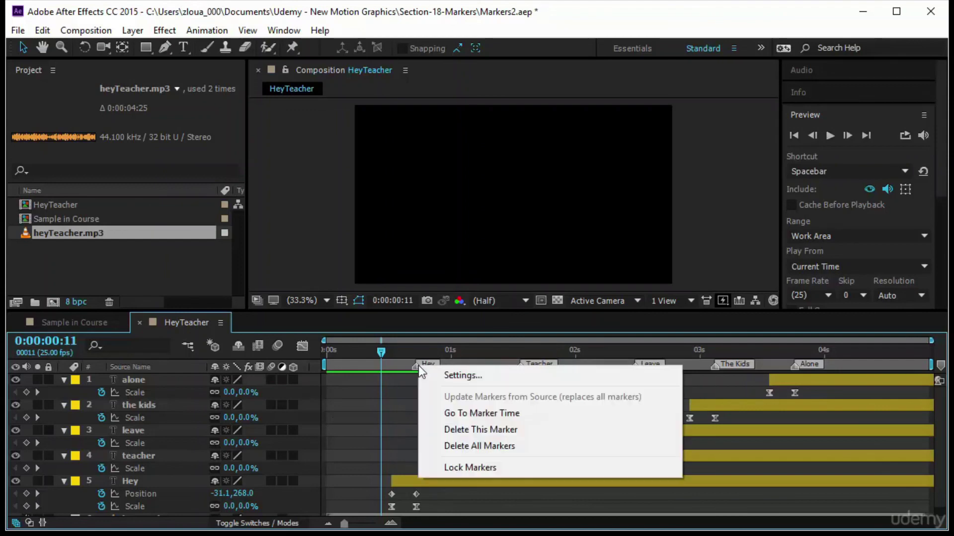
pyautogui.click(521, 442)
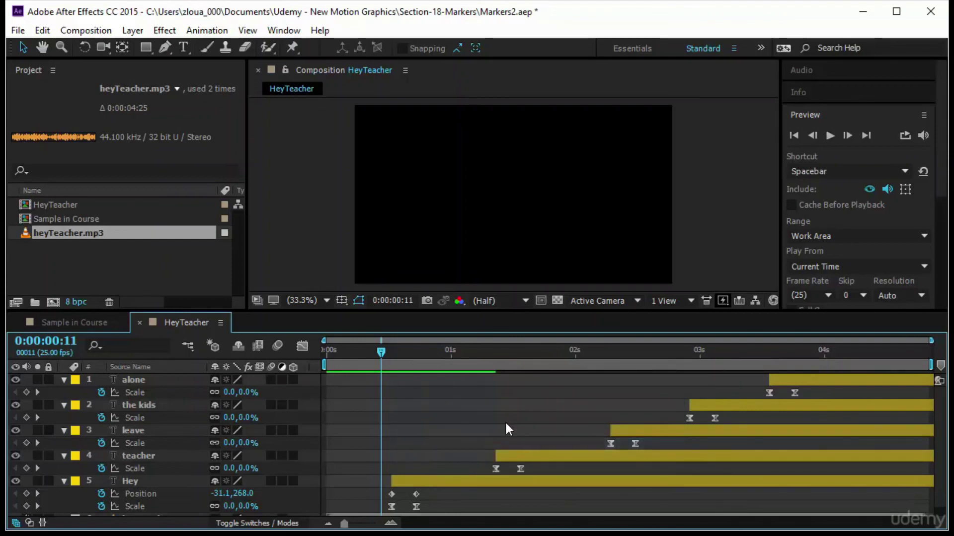
pyautogui.hotkey('ctrl', 'z')
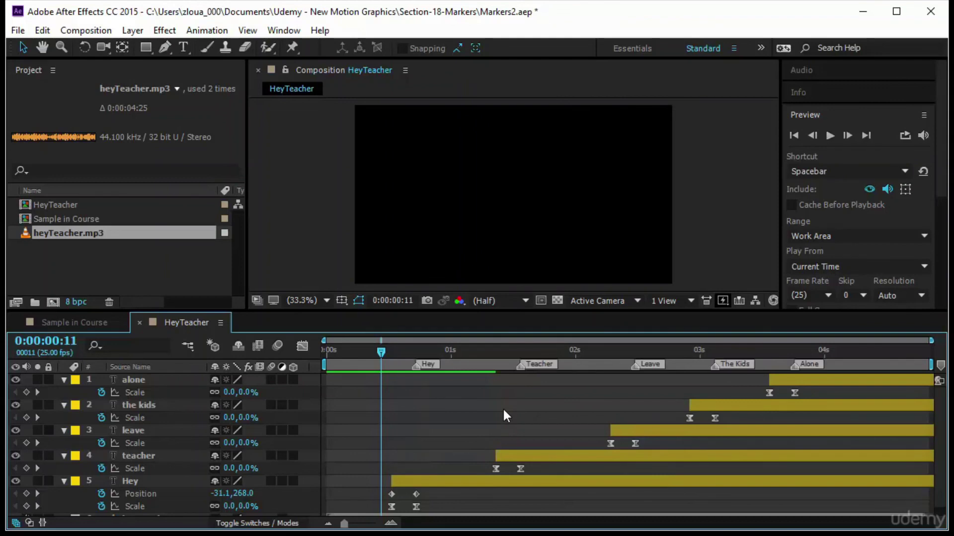